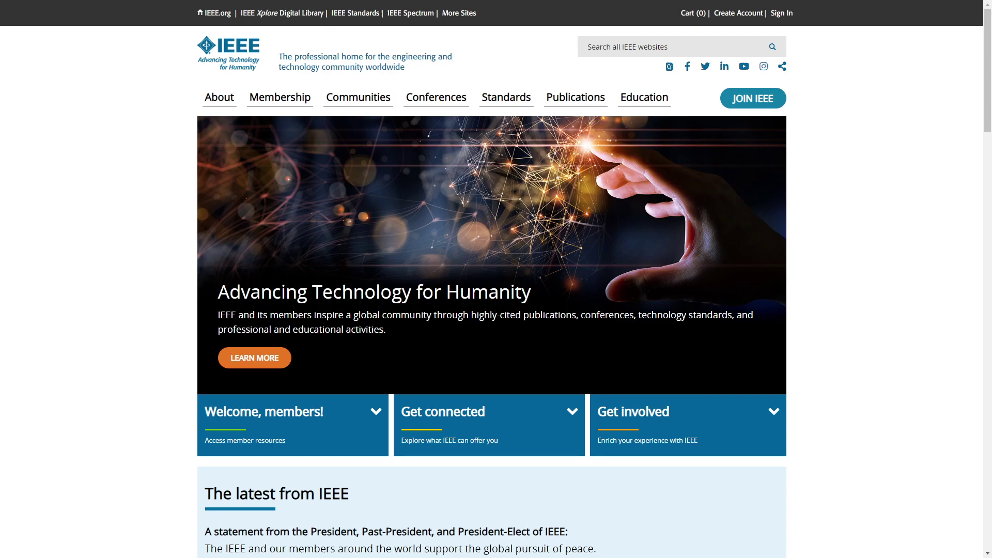
# Start the IEEE membership application from JOIN IEEE on the home page.
pyautogui.click(759, 108)
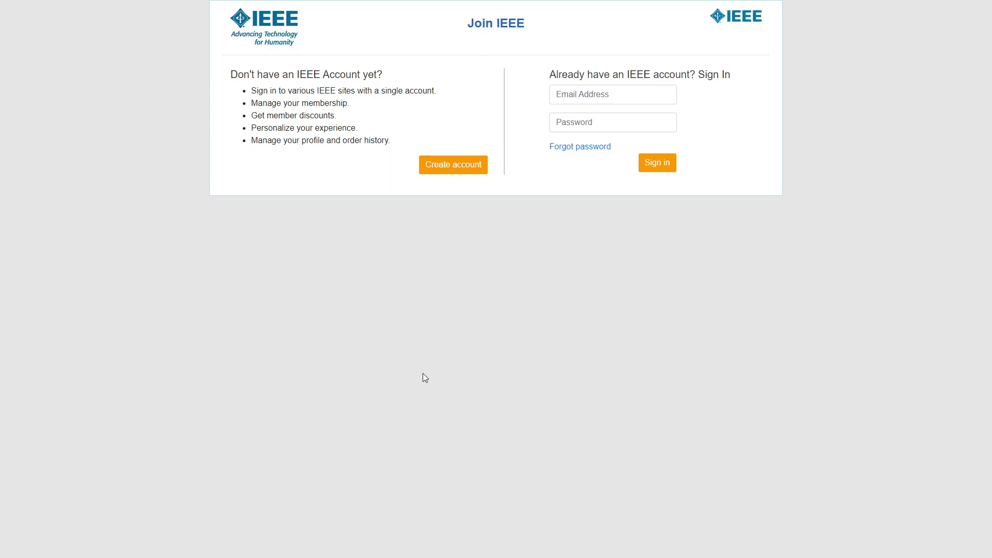
# Start a new IEEE account with first name, surname, email and a confirmed password.
pyautogui.click(454, 168)
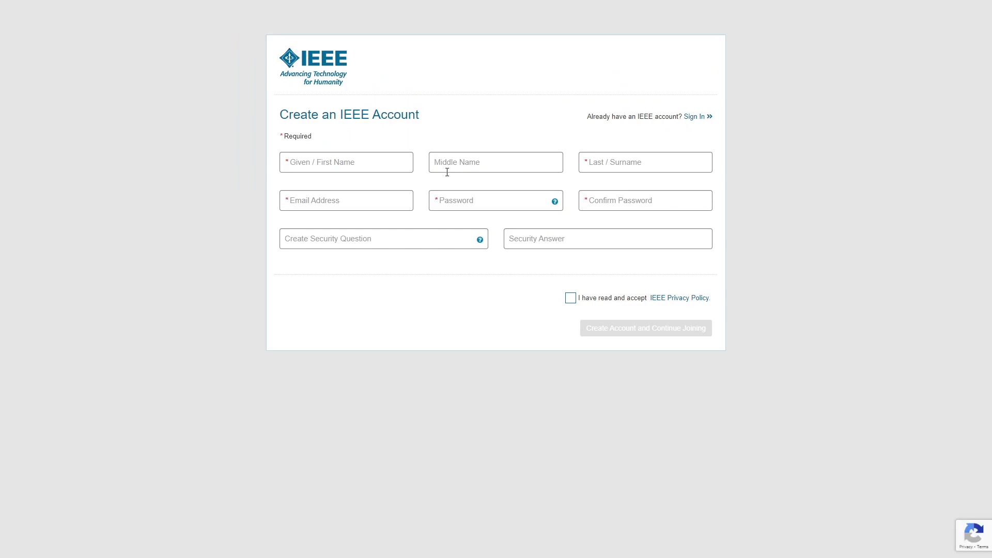
pyautogui.click(398, 166)
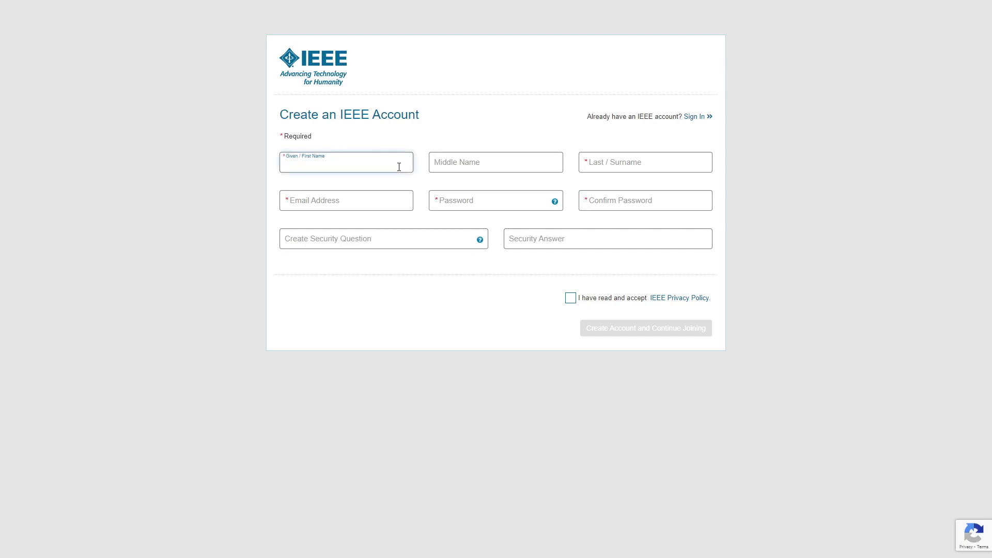
pyautogui.press('Tab')
pyautogui.press('Tab')
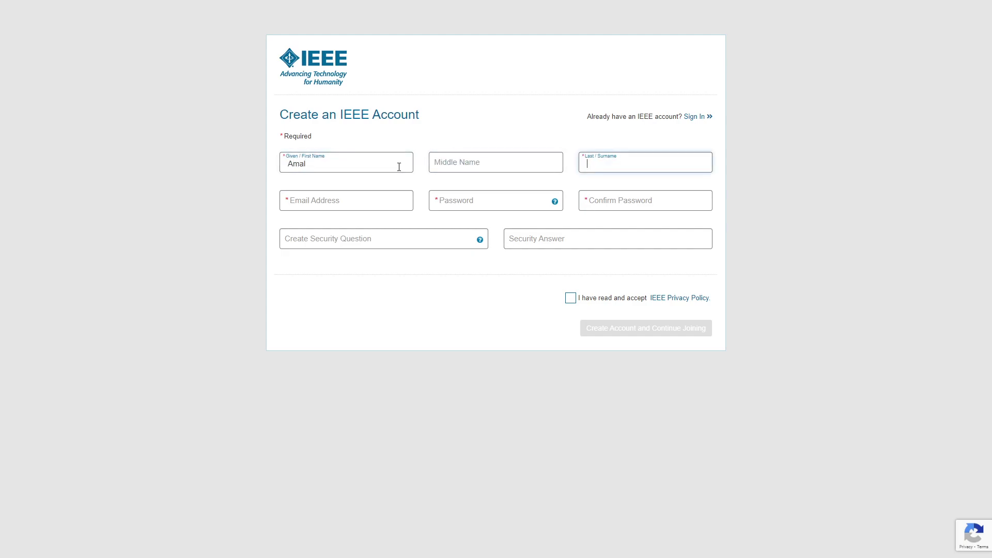
pyautogui.press('Tab')
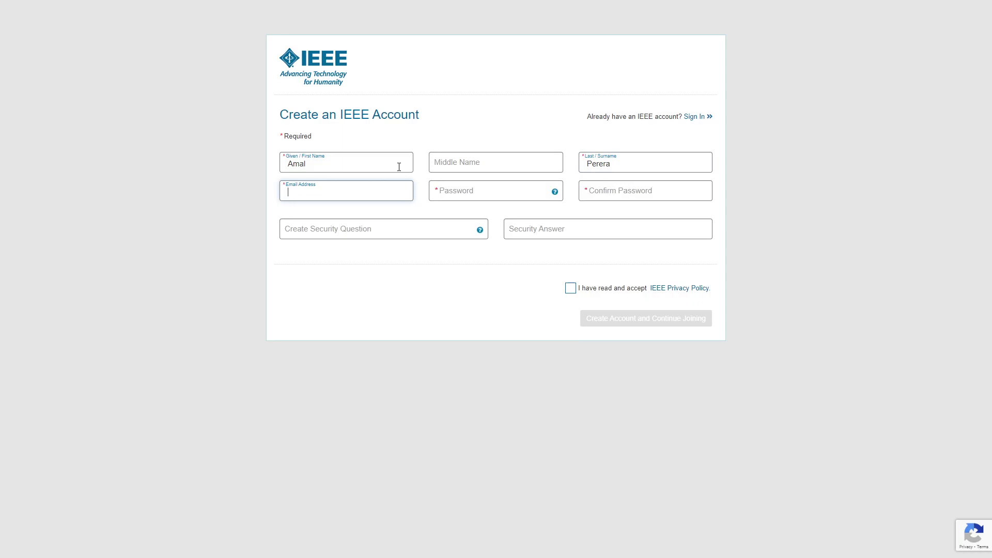
pyautogui.press('Tab')
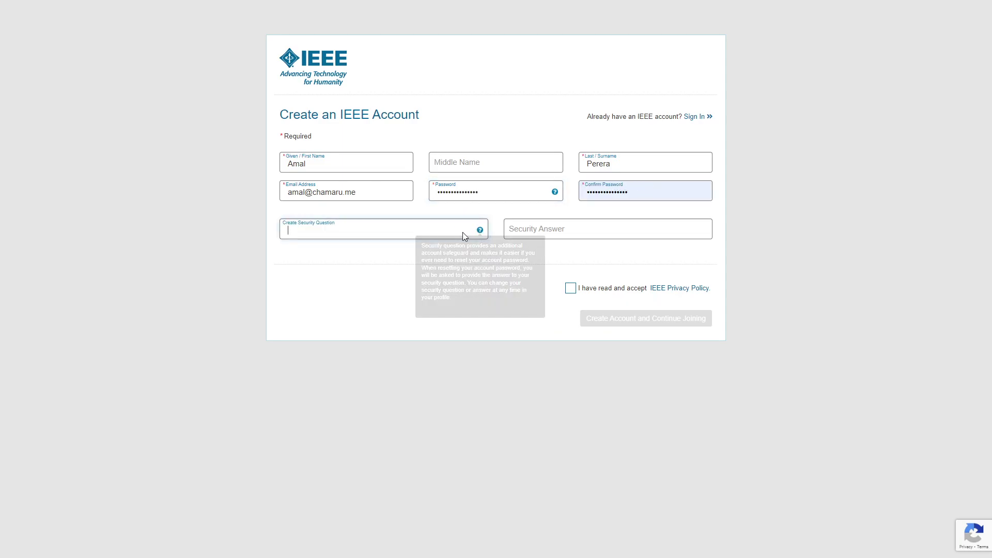
pyautogui.click(413, 229)
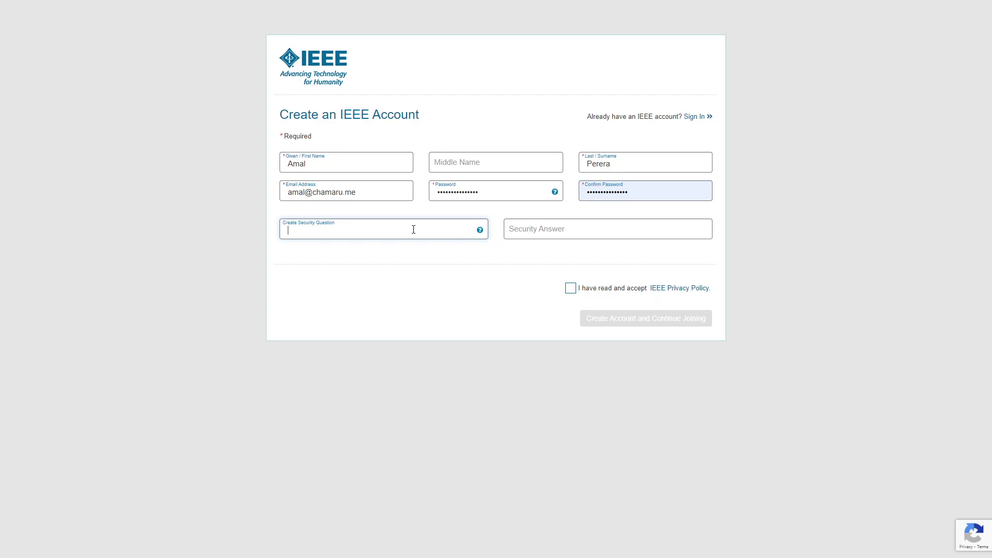
pyautogui.write('From w')
pyautogui.write('hich ')
pyautogui.write('univers')
pyautogui.write('ity you are ')
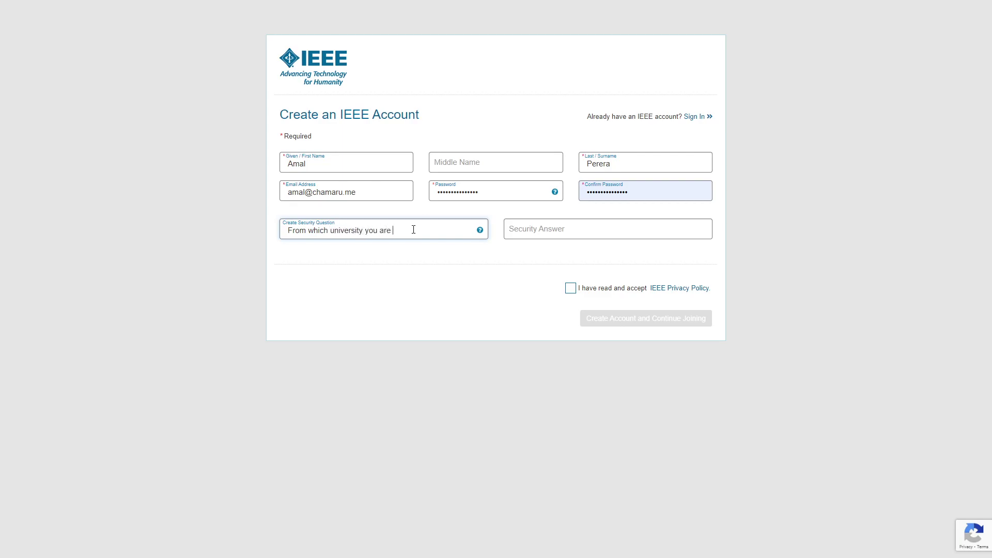
pyautogui.write('planning to get ')
pyautogui.write(' your ')
pyautogui.write('deg')
pyautogui.write('ree')
# Enter the degree-university security question and its answer, and accept the IEEE Privacy Policy.
pyautogui.press('Tab')
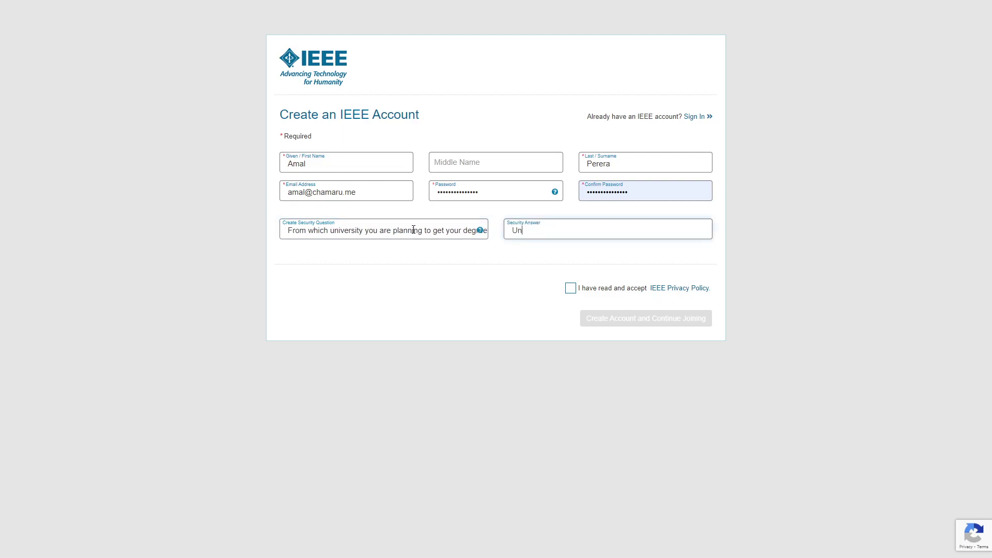
pyautogui.moveTo(480, 230)
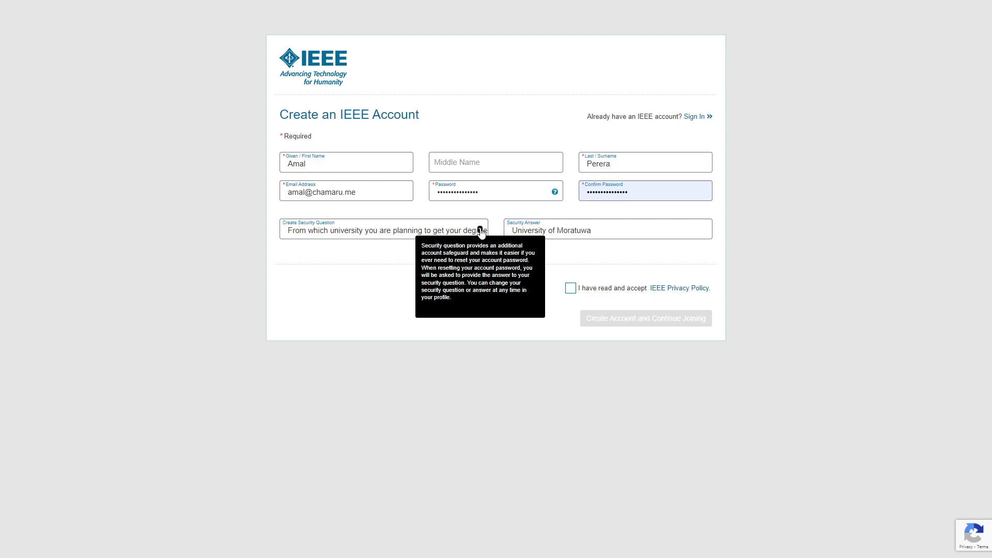
pyautogui.click(587, 292)
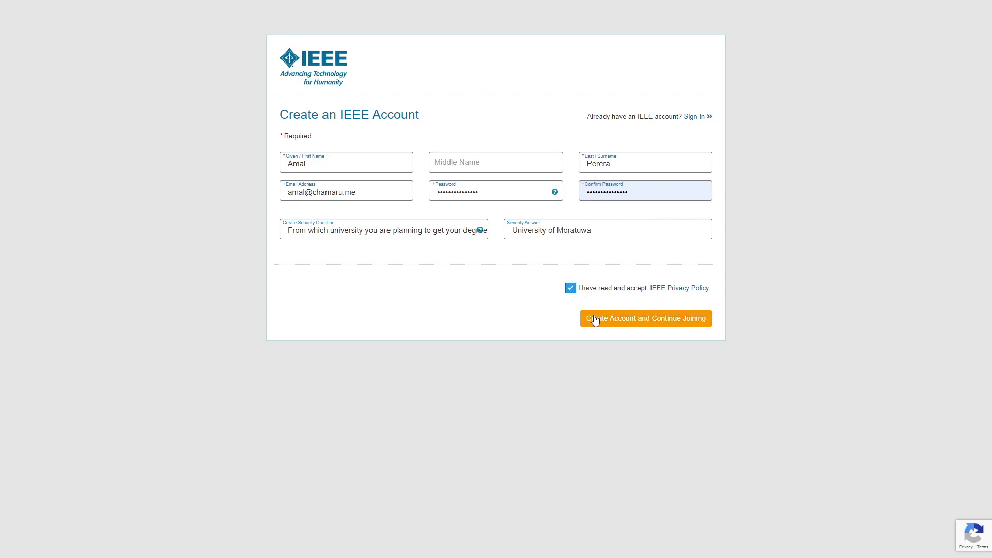
# Create the account and submit the emailed verification code to continue joining.
pyautogui.click(595, 320)
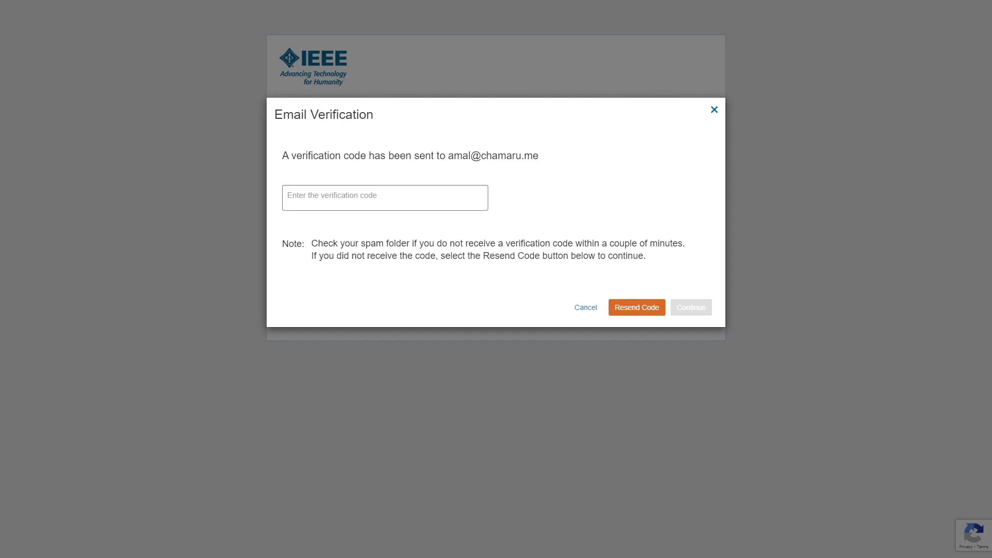
pyautogui.click(385, 197)
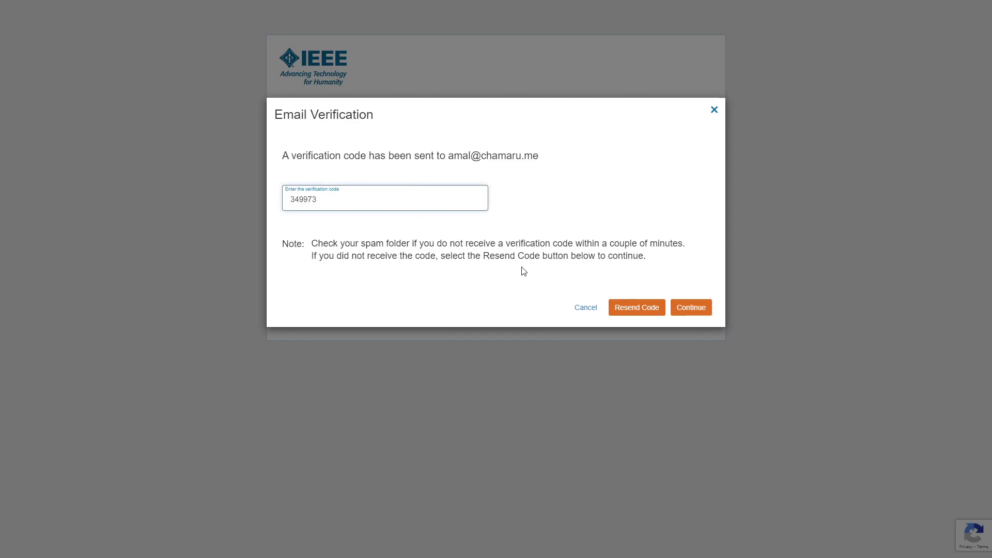
pyautogui.click(692, 307)
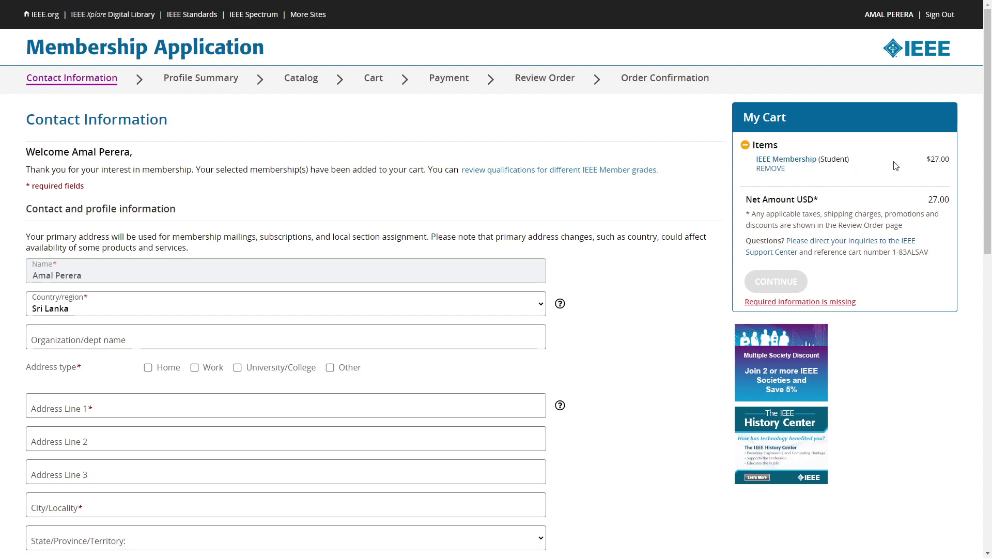
# Enter the organization name and set the address type to University/College.
pyautogui.moveTo(930, 160); pyautogui.dragTo(950, 160)
pyautogui.click(951, 163)
pyautogui.doubleClick(939, 159)
pyautogui.click(939, 163)
pyautogui.click(218, 342)
pyautogui.write('Universit')
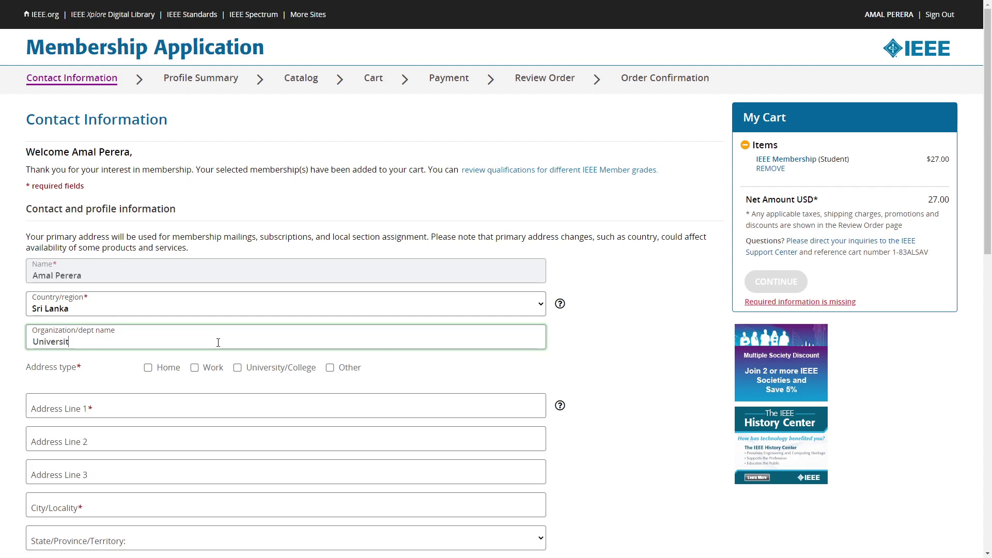
pyautogui.write('Moratuwa')
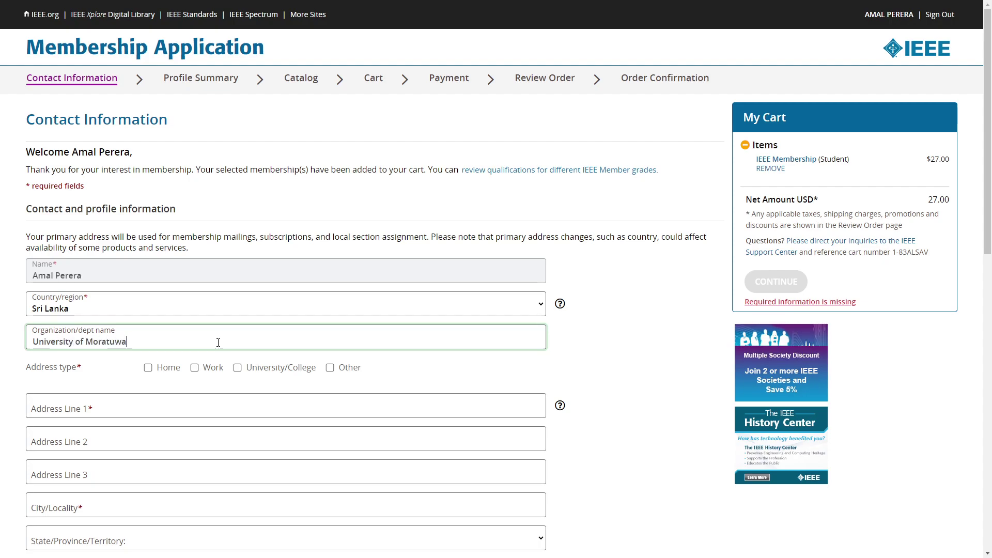
pyautogui.click(390, 386)
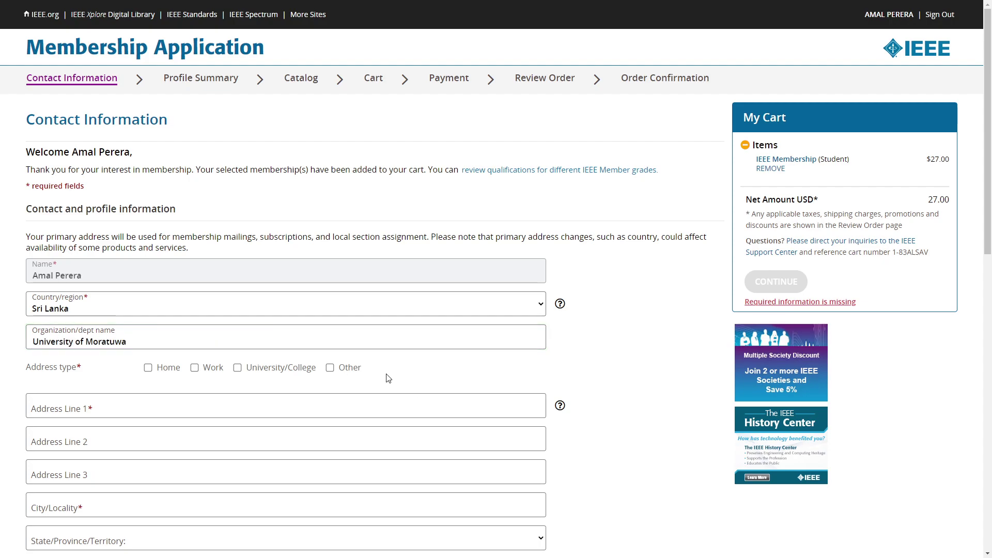
pyautogui.click(279, 371)
pyautogui.scroll(-2, 280, 373)
# Fill in the address lines and city, with Western as the province.
pyautogui.click(209, 231)
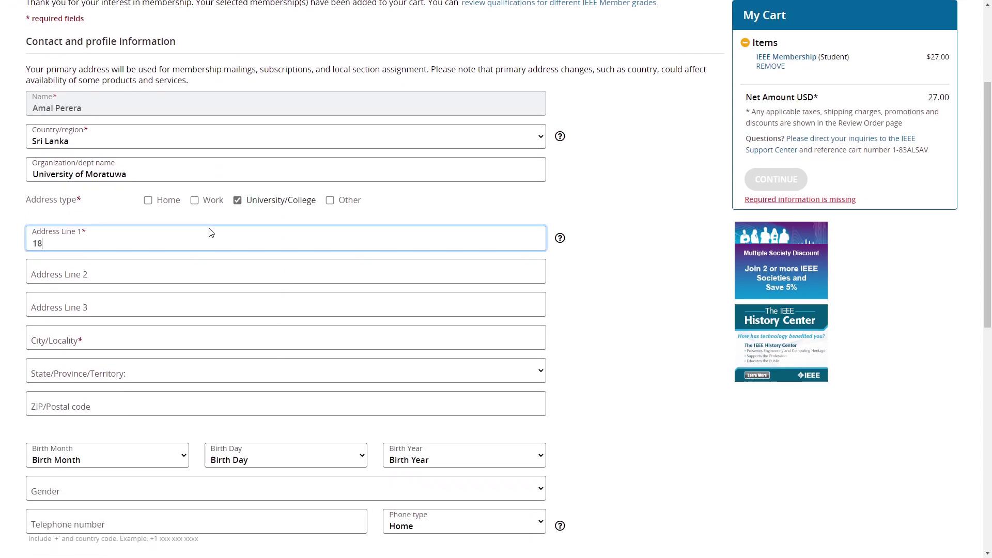
pyautogui.press('Tab')
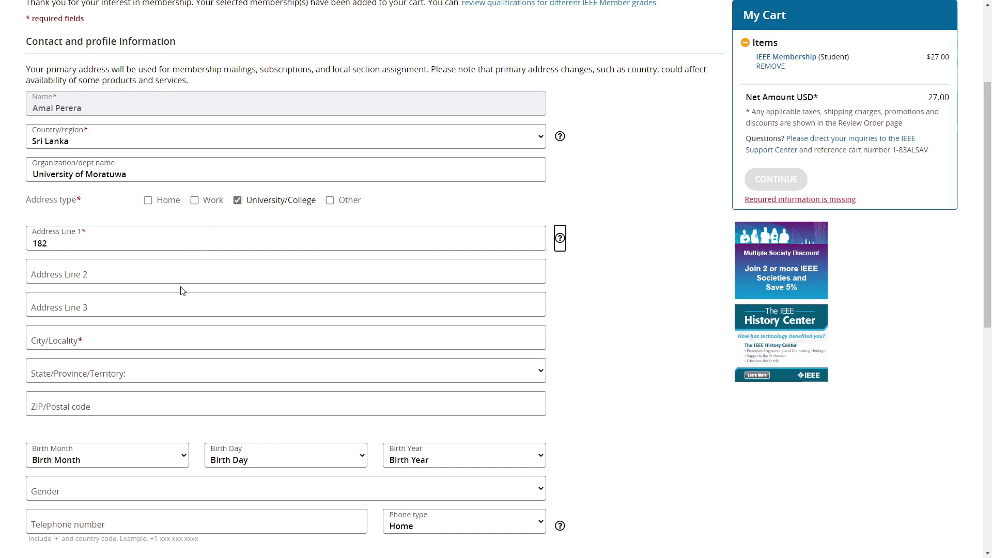
pyautogui.click(180, 274)
pyautogui.write('A')
pyautogui.click(272, 331)
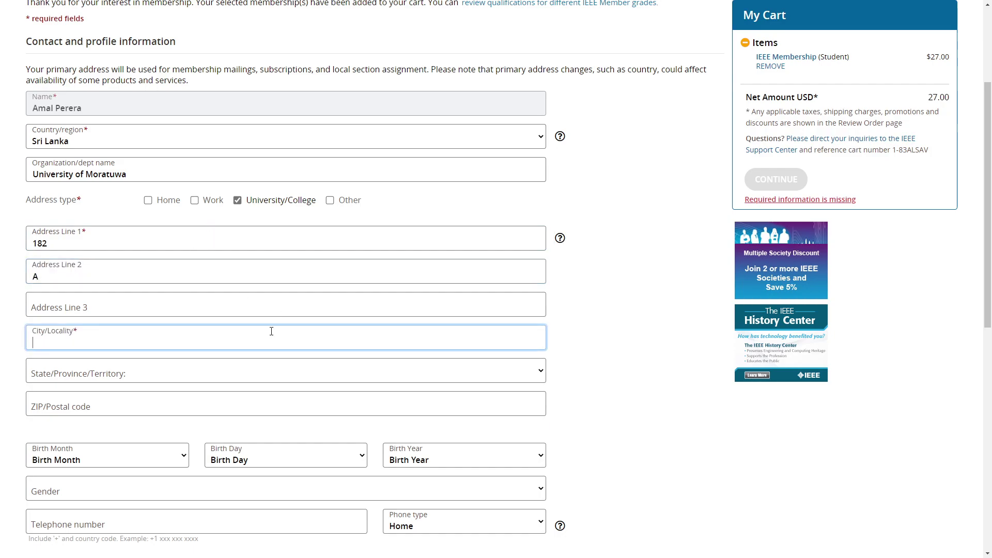
pyautogui.write('Amal Roa')
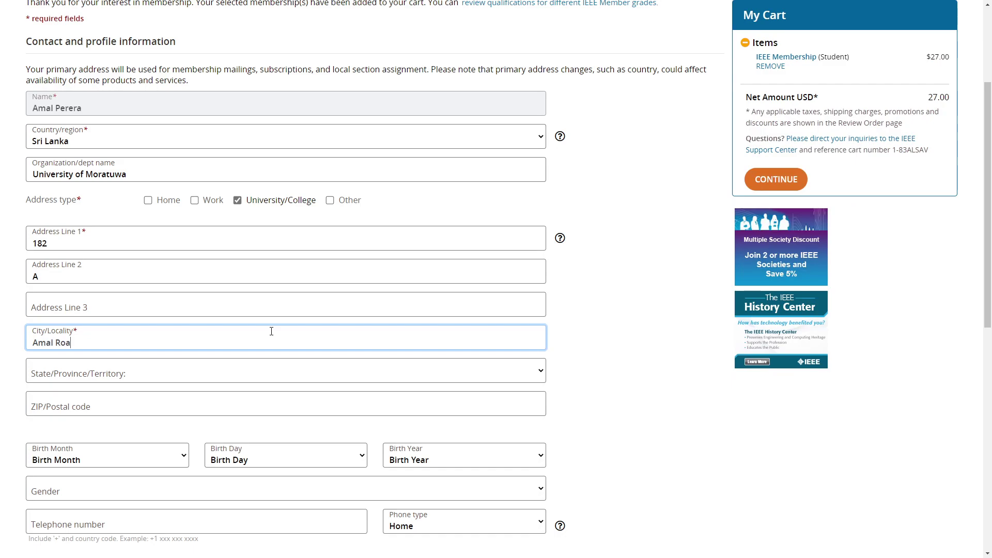
pyautogui.write('d')
pyautogui.press('Tab')
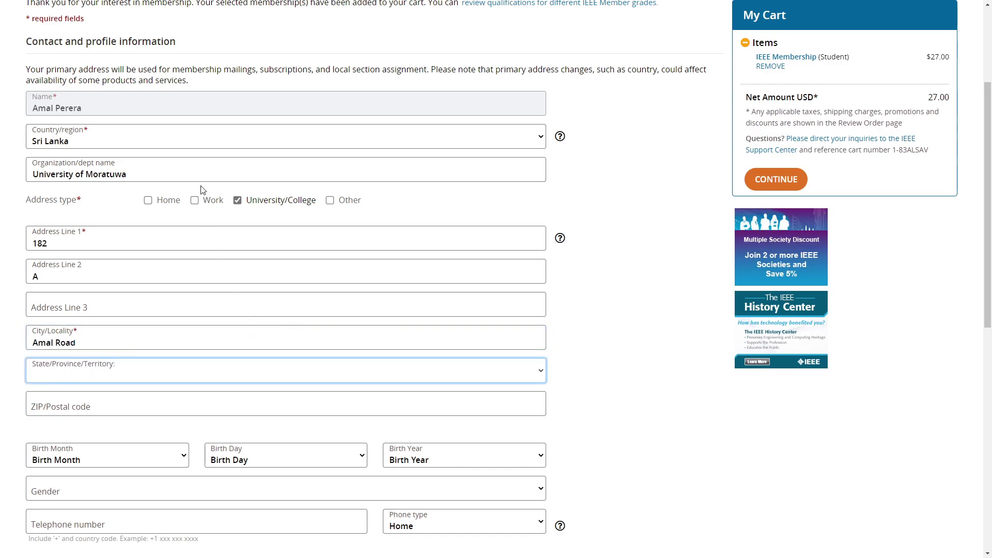
pyautogui.press('w')
pyautogui.press('Tab')
# Undo the wrongly autofilled postal code and re-enter the postal code.
pyautogui.press('Down')
pyautogui.press('Return')
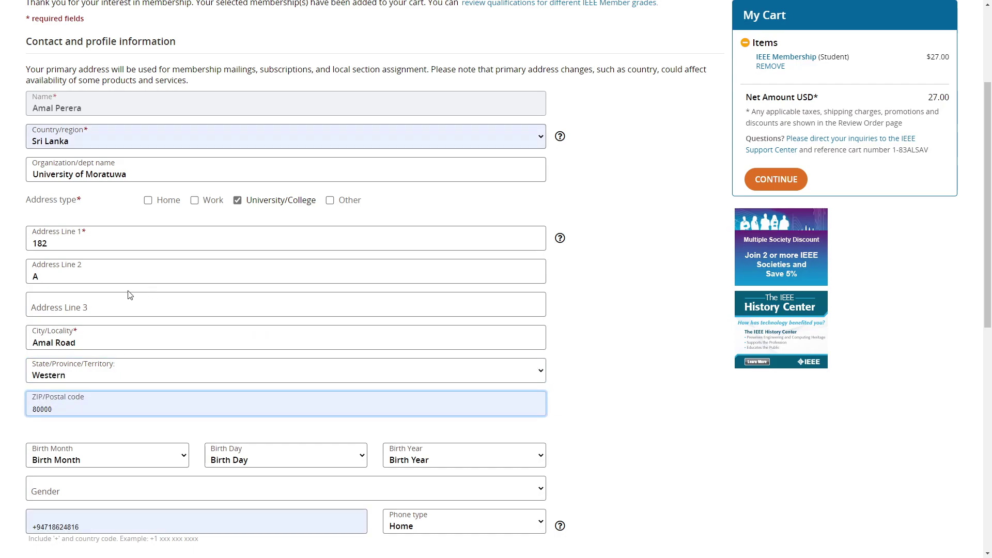
pyautogui.hotkey('ctrl', 'z')
pyautogui.click(10, 363)
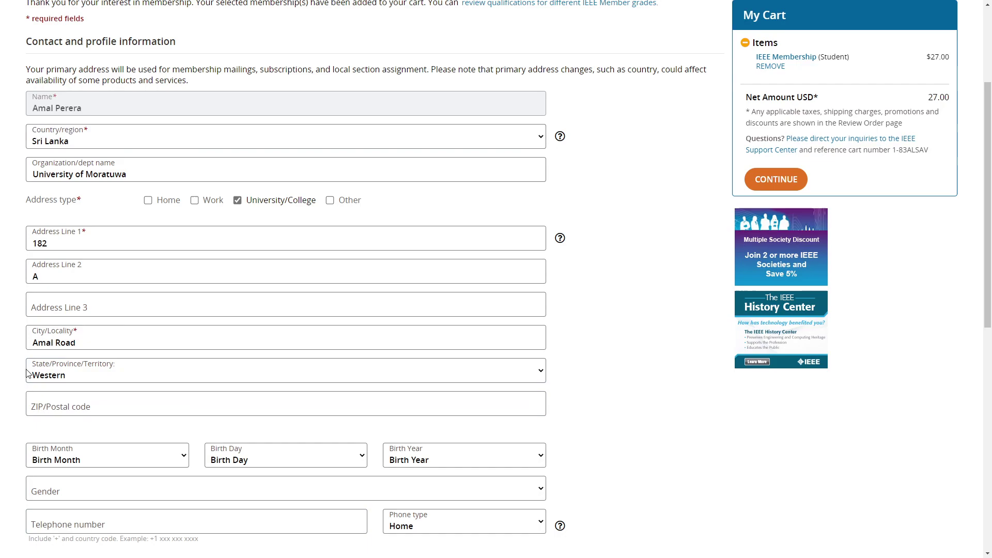
pyautogui.click(72, 378)
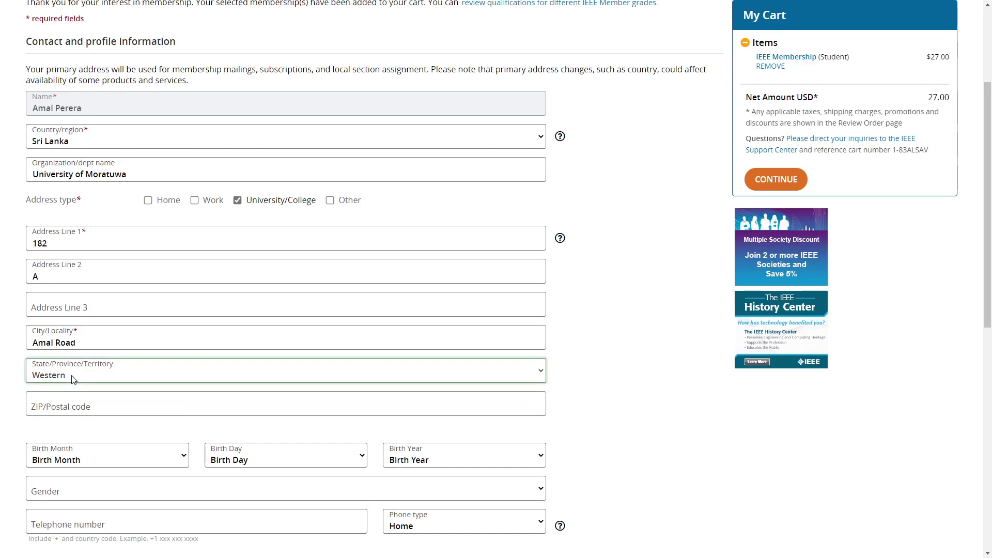
pyautogui.click(62, 402)
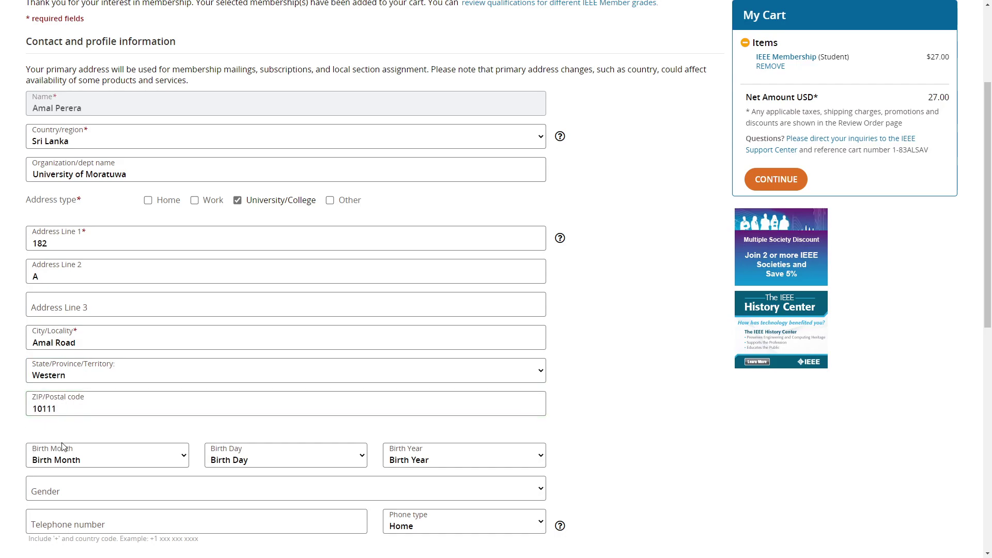
pyautogui.click(70, 457)
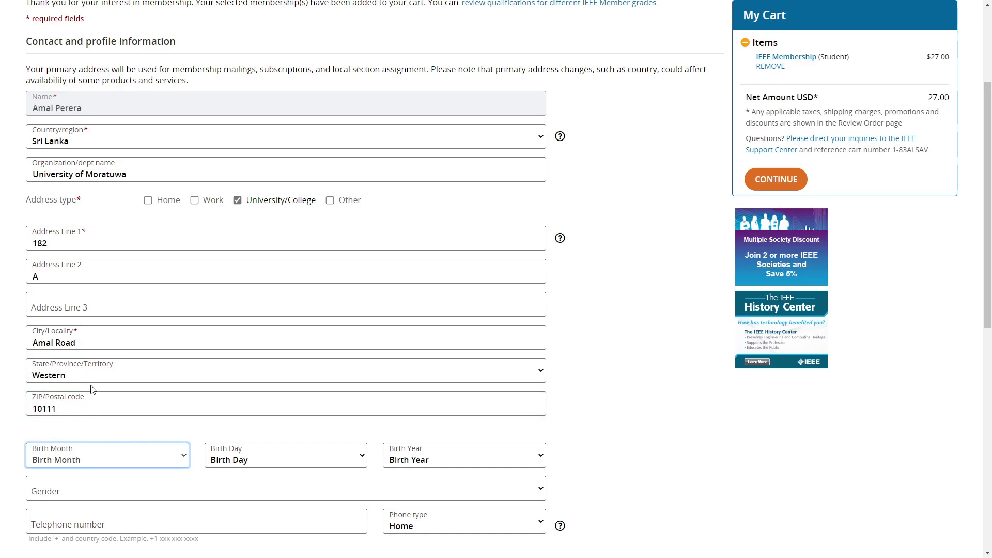
pyautogui.write('may')
pyautogui.click(241, 455)
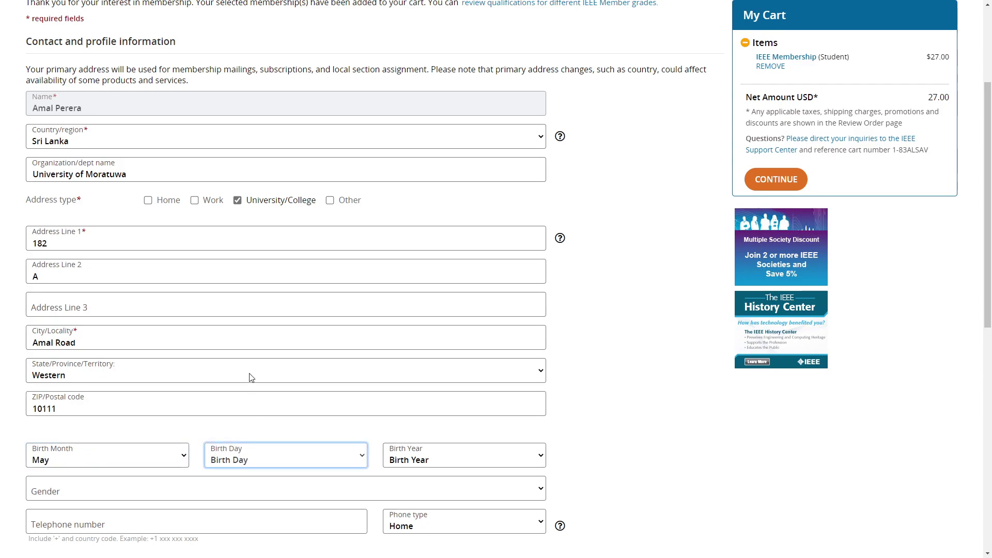
pyautogui.write('8')
pyautogui.click(423, 454)
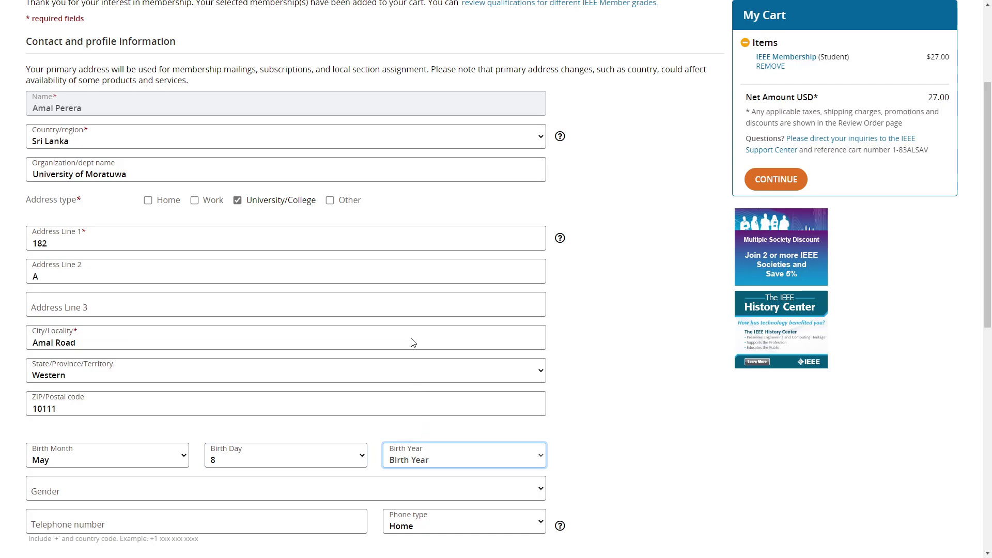
pyautogui.write('2000')
pyautogui.scroll(-3, 413, 337)
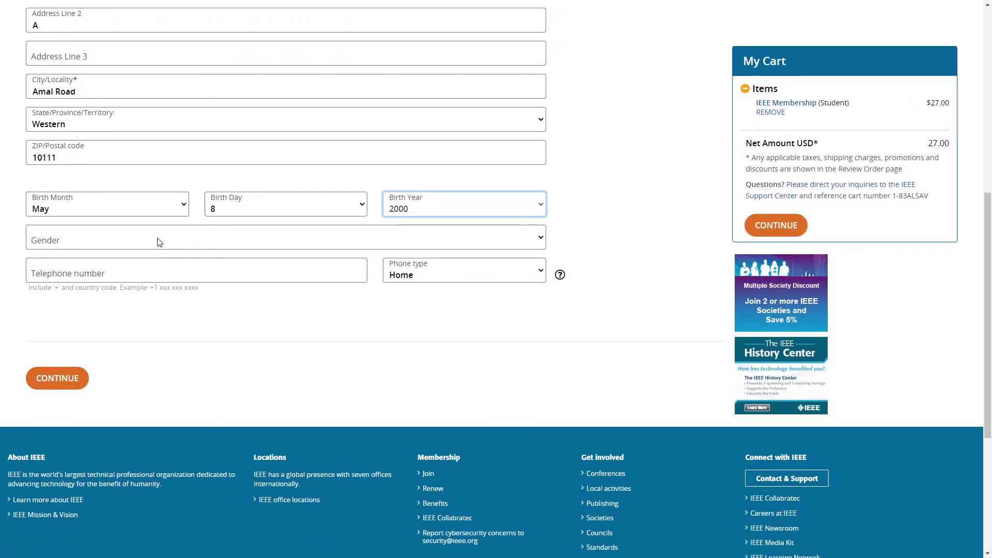
pyautogui.click(155, 240)
pyautogui.press('m')
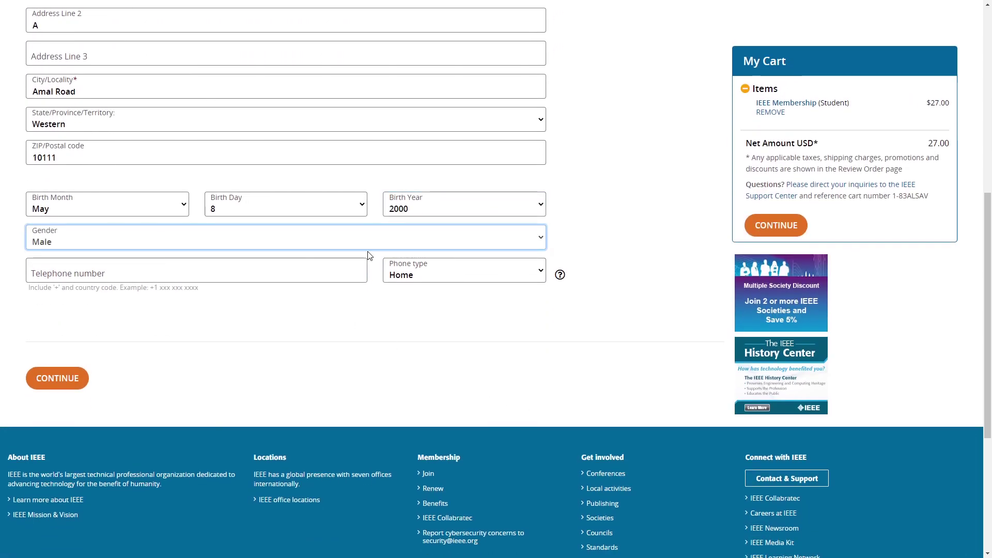
# Enter the telephone number and erase the autofilled third address line.
pyautogui.click(294, 278)
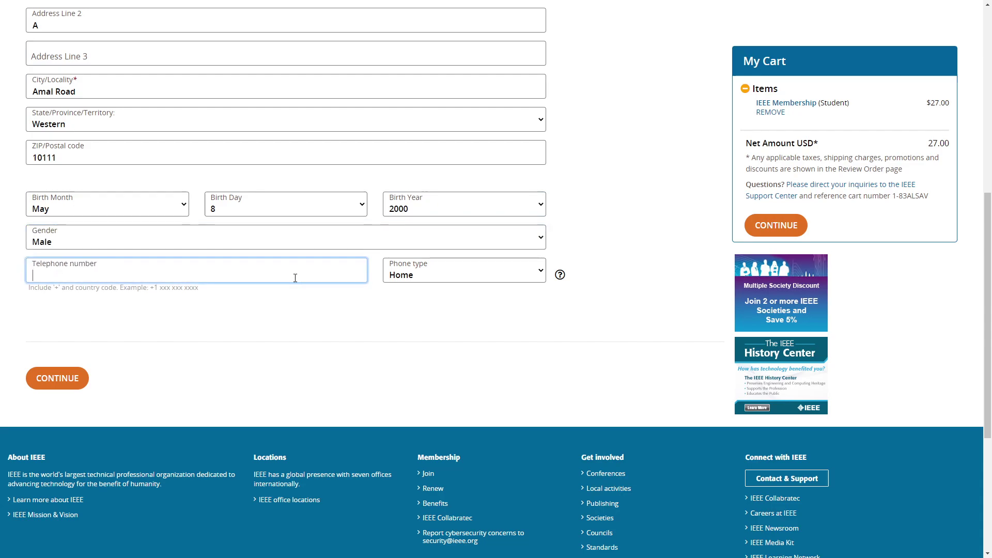
pyautogui.scroll(1, 326, 341)
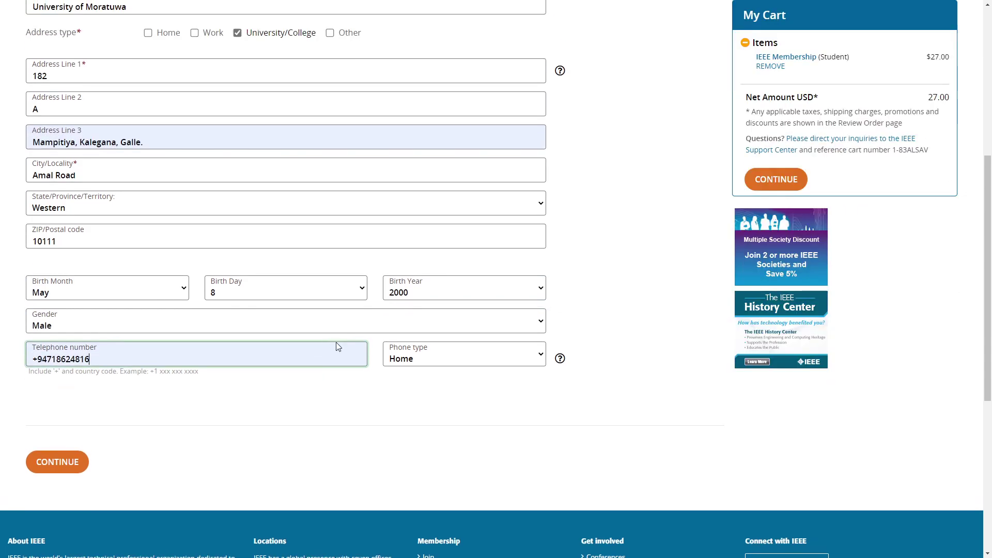
pyautogui.moveTo(231, 146); pyautogui.dragTo(2, 142)
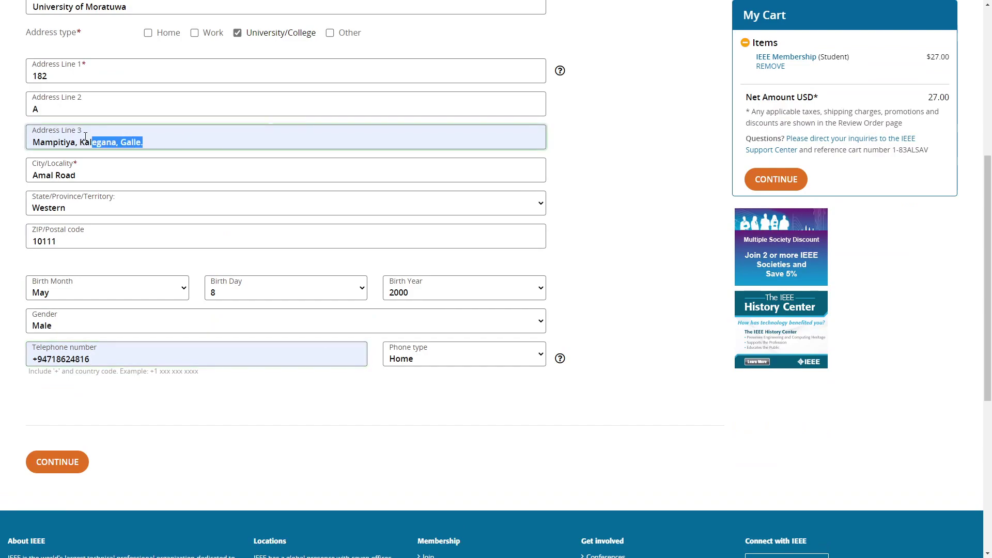
pyautogui.press('BackSpace')
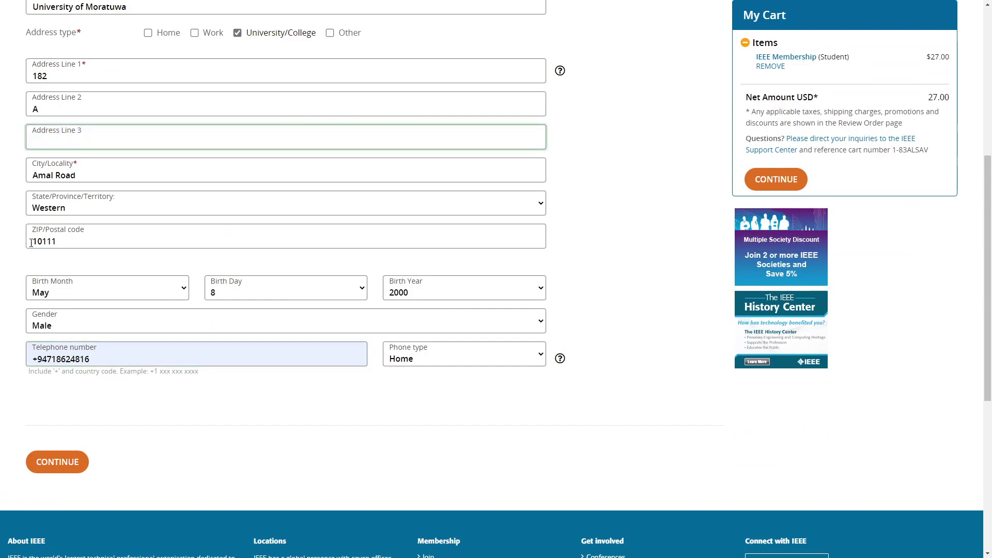
pyautogui.click(365, 388)
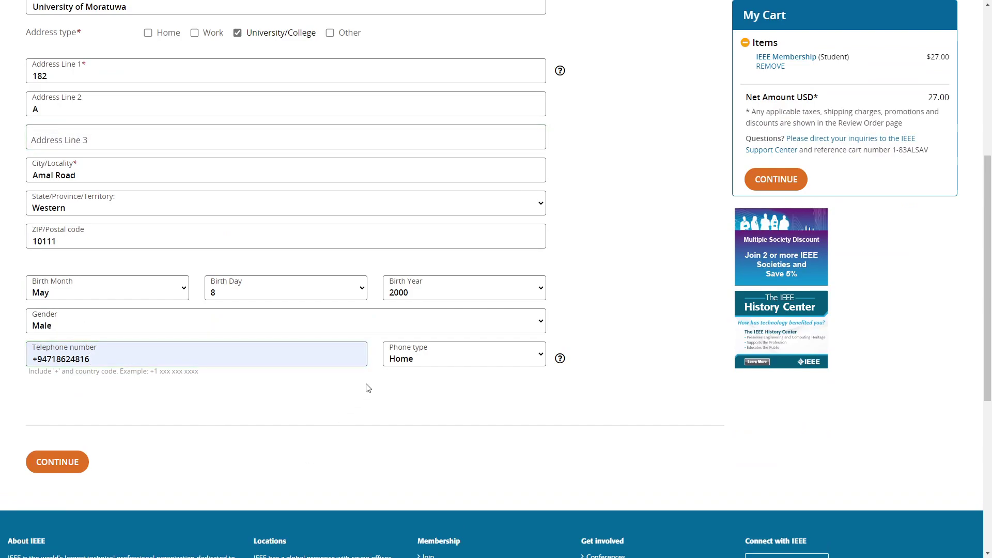
# Set the phone type to Mobile, recheck the number, and submit the contact details.
pyautogui.click(404, 358)
pyautogui.press('m')
pyautogui.scroll(1, 392, 401)
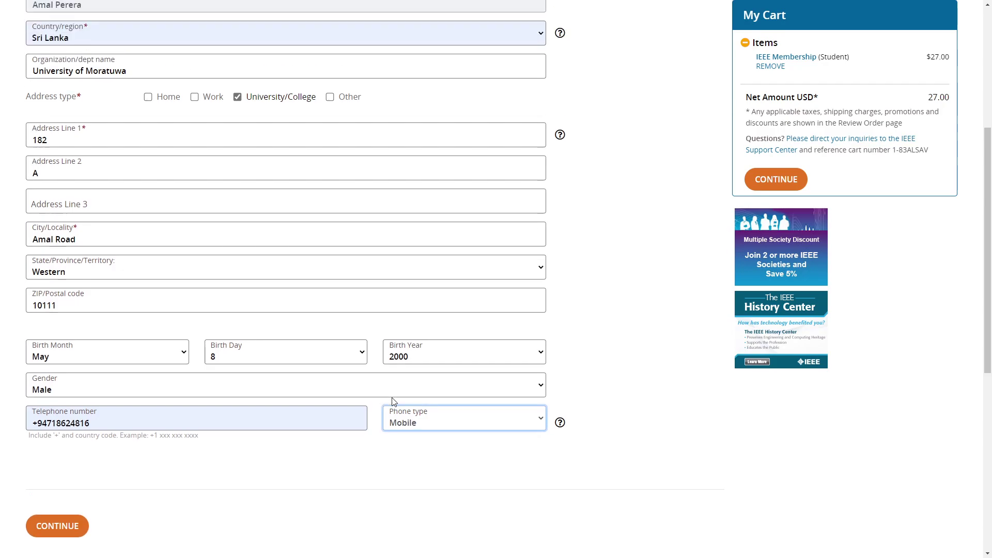
pyautogui.scroll(8, 393, 401)
pyautogui.scroll(-3, 393, 401)
pyautogui.scroll(-2, 393, 401)
pyautogui.scroll(-4, 394, 400)
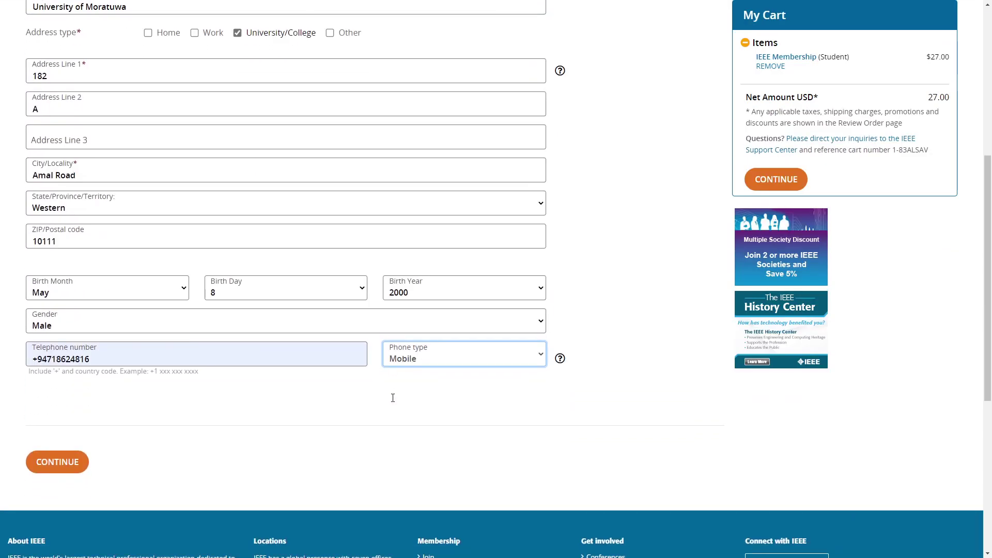
pyautogui.scroll(6, 392, 397)
pyautogui.scroll(-6, 392, 398)
pyautogui.scroll(-1, 393, 398)
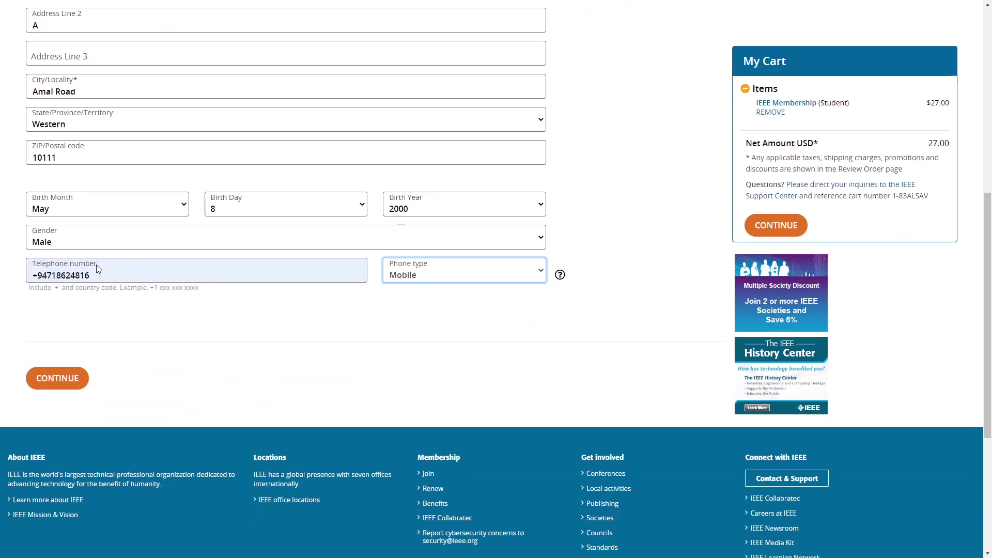
pyautogui.click(101, 276)
pyautogui.moveTo(97, 276); pyautogui.dragTo(16, 280)
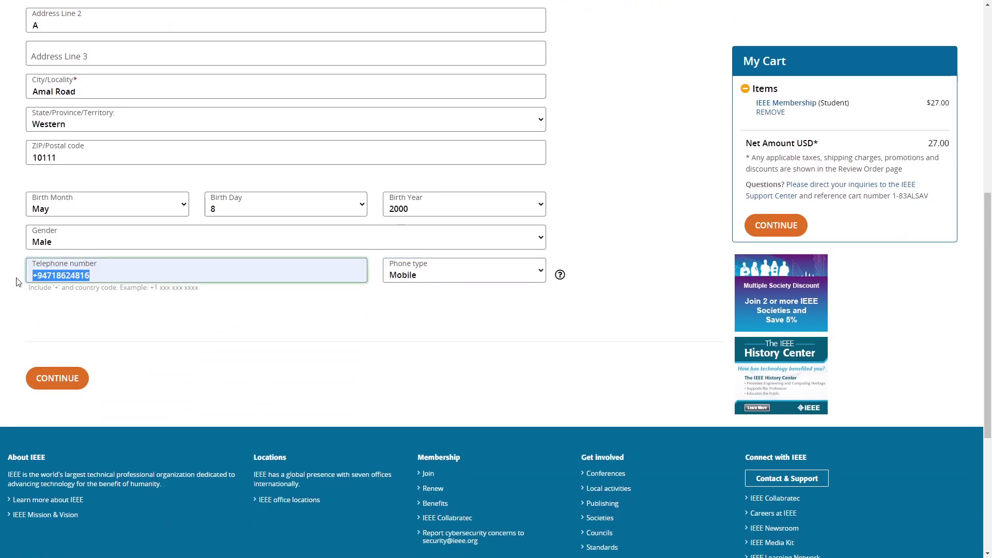
pyautogui.click(17, 281)
pyautogui.scroll(8, 16, 291)
pyautogui.scroll(-3, 15, 291)
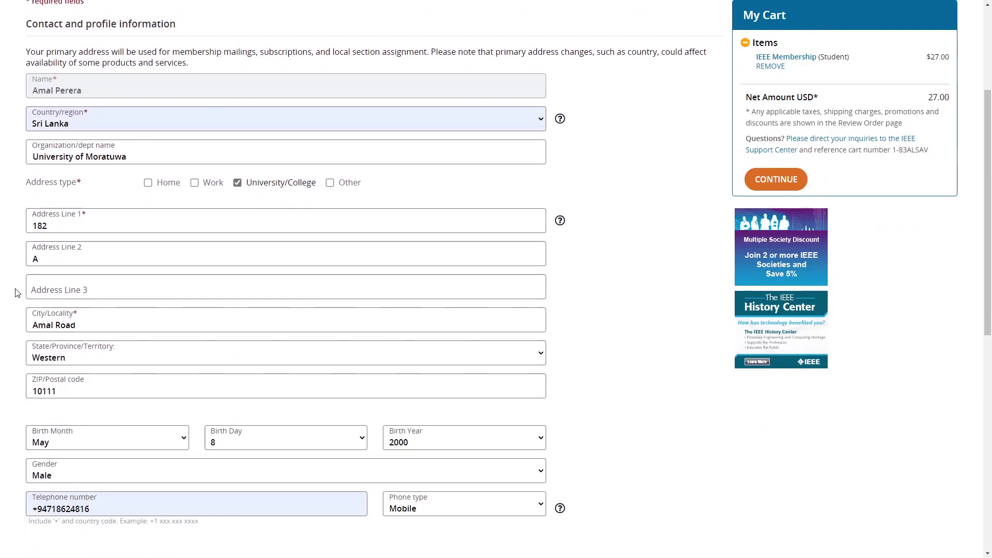
pyautogui.scroll(-3, 16, 292)
pyautogui.click(50, 377)
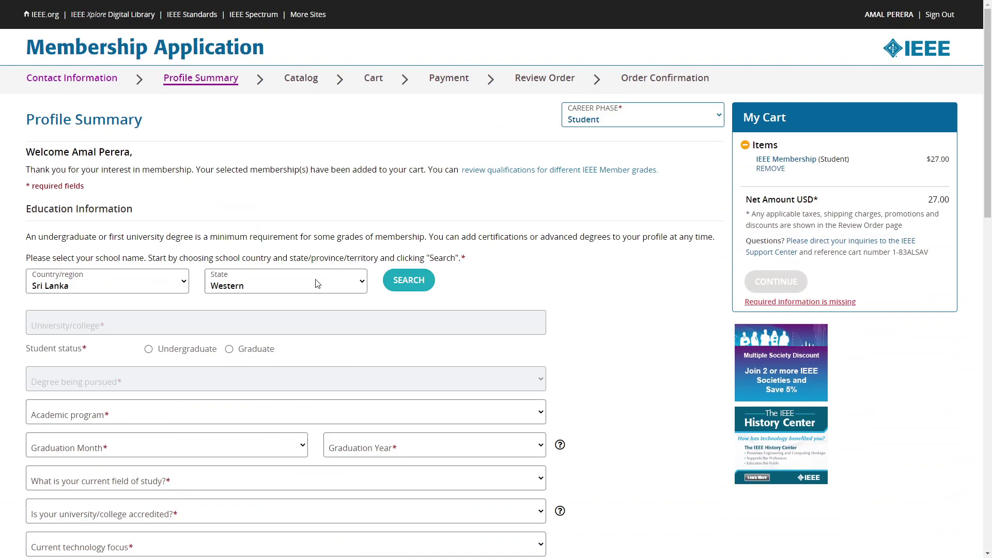
pyautogui.click(427, 285)
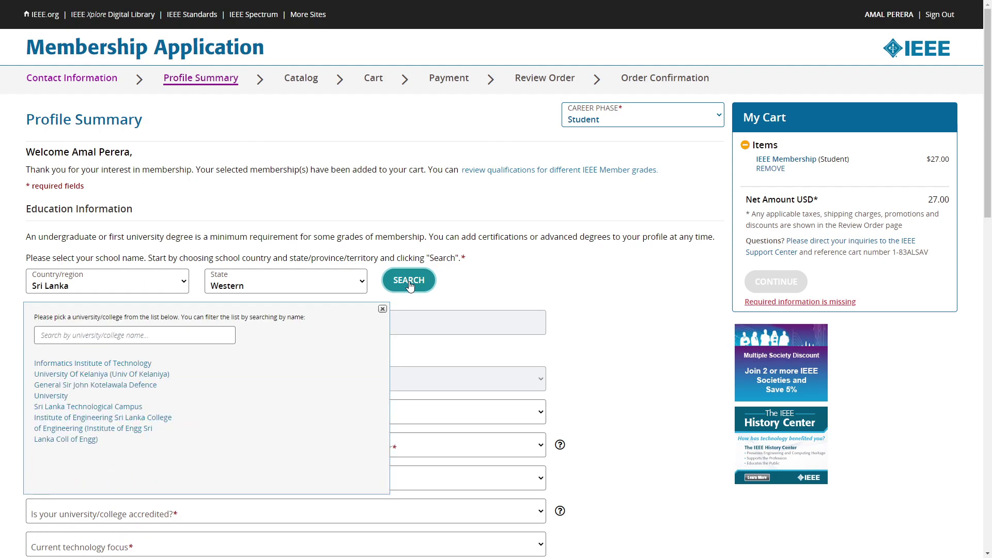
pyautogui.scroll(-3, 216, 344)
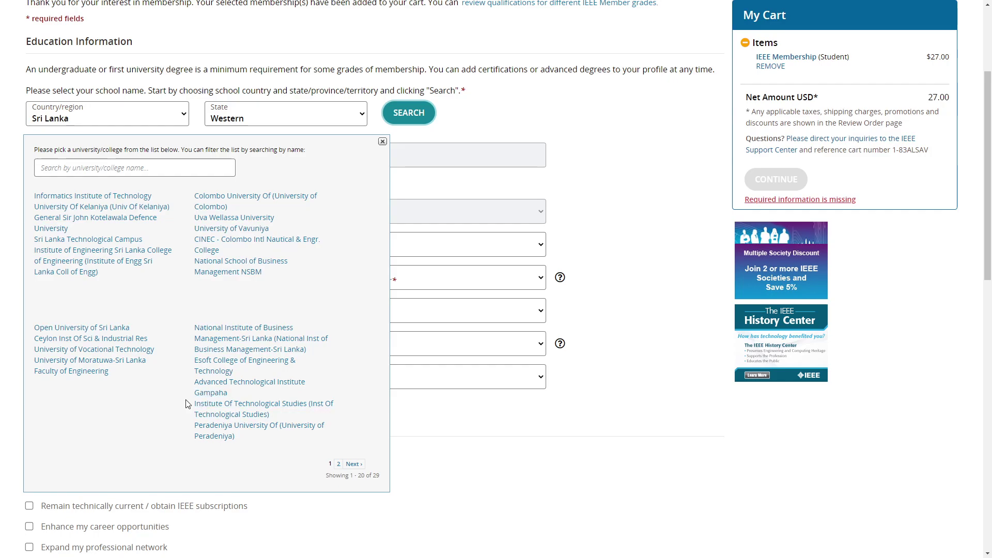
pyautogui.click(121, 167)
pyautogui.write('u')
pyautogui.press('BackSpace')
pyautogui.write('morat')
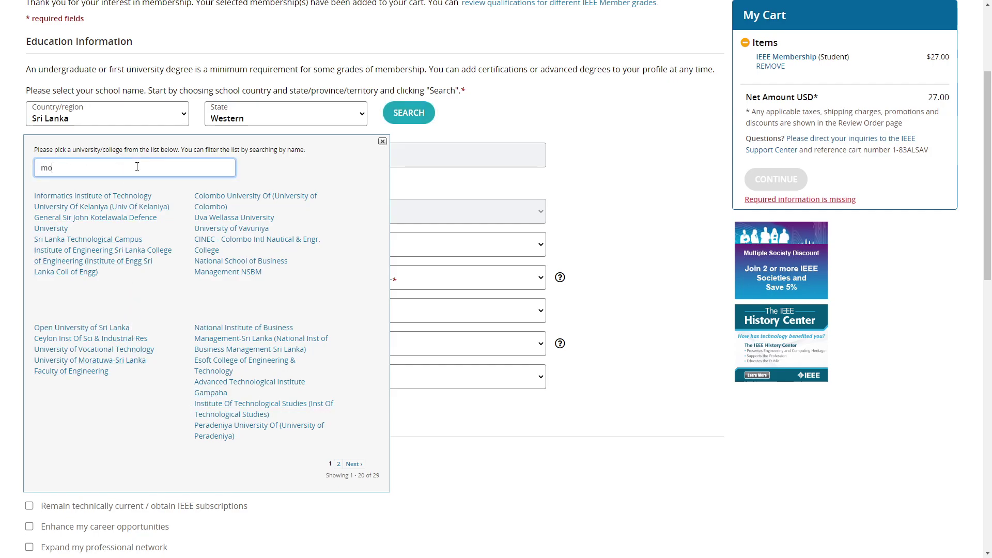
pyautogui.write('uwa')
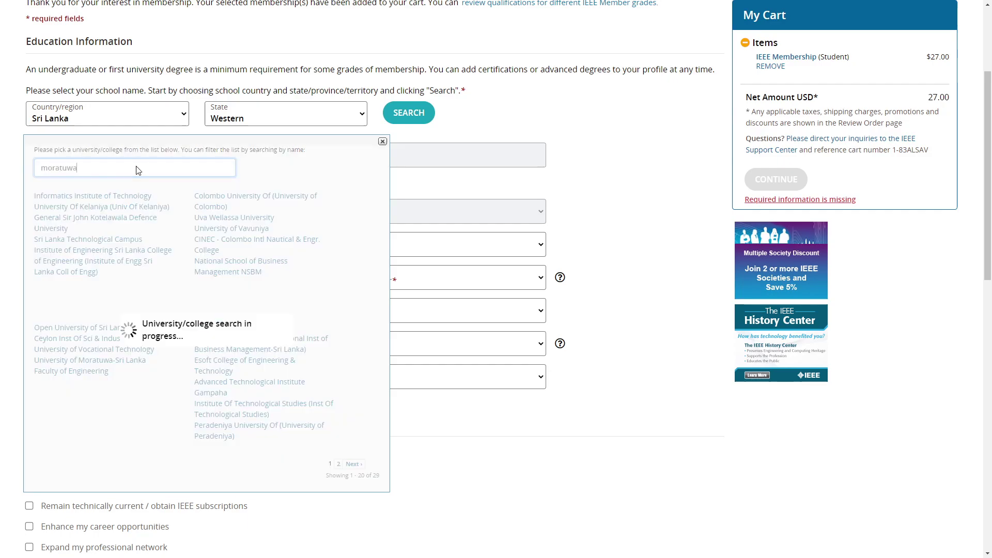
pyautogui.click(115, 197)
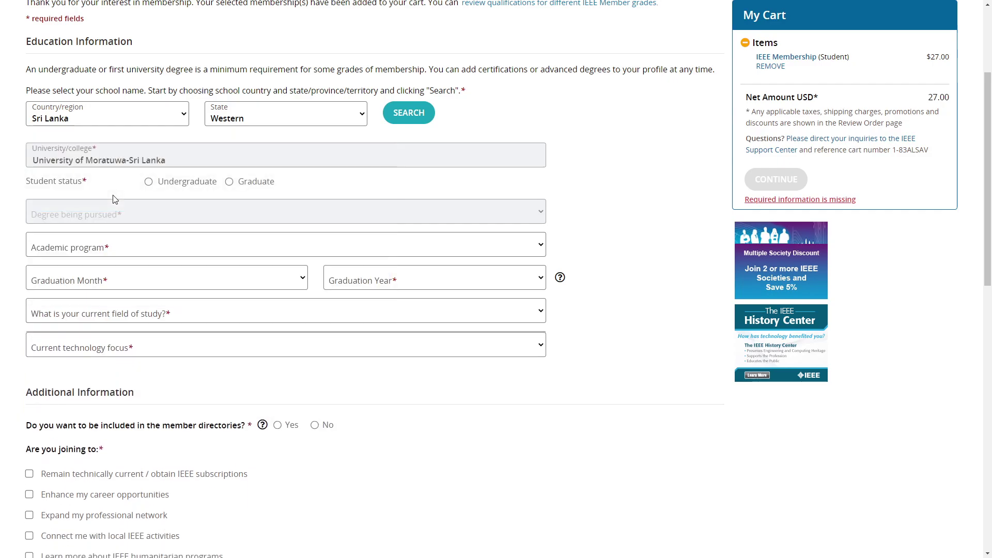
# Set student status to Undergraduate, after briefly switching it to Graduate.
pyautogui.click(148, 182)
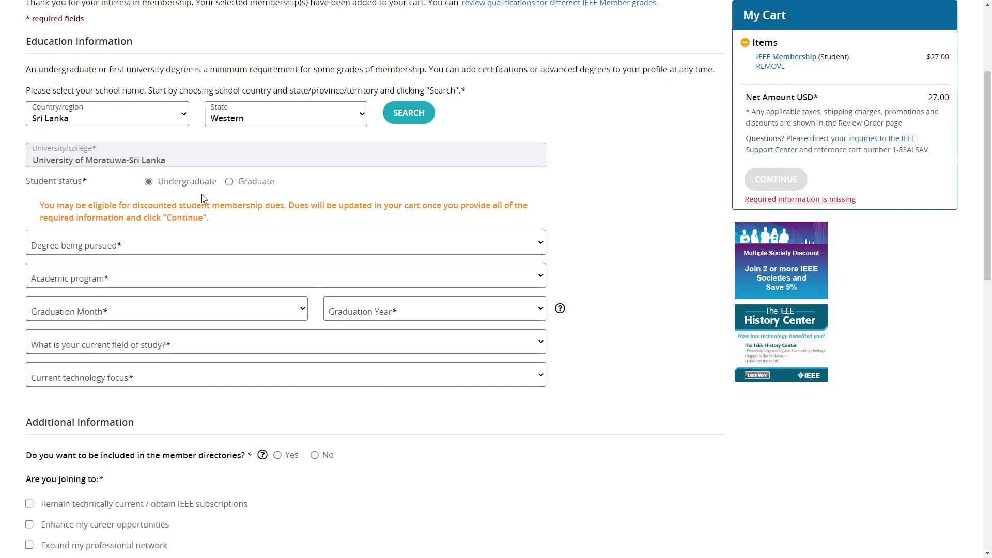
pyautogui.click(230, 182)
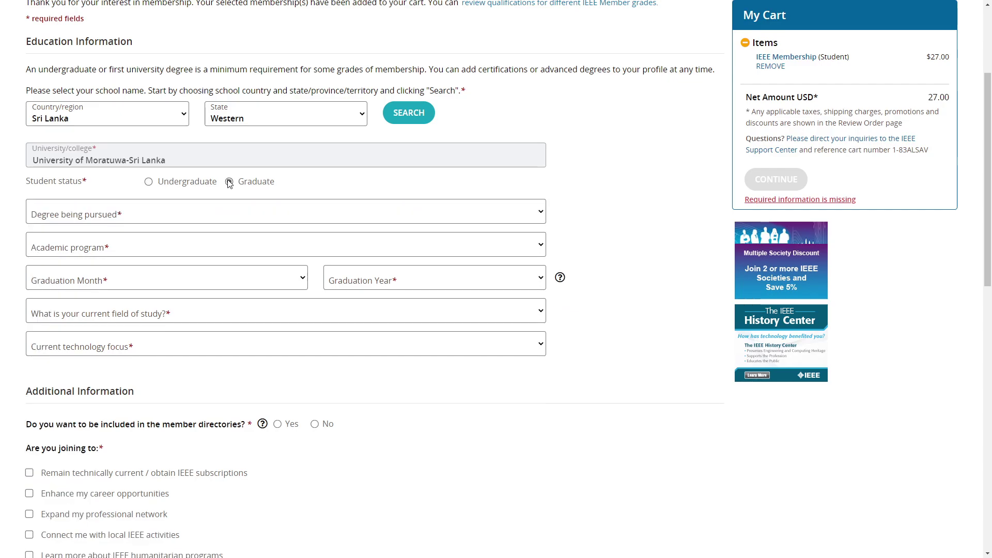
pyautogui.click(188, 185)
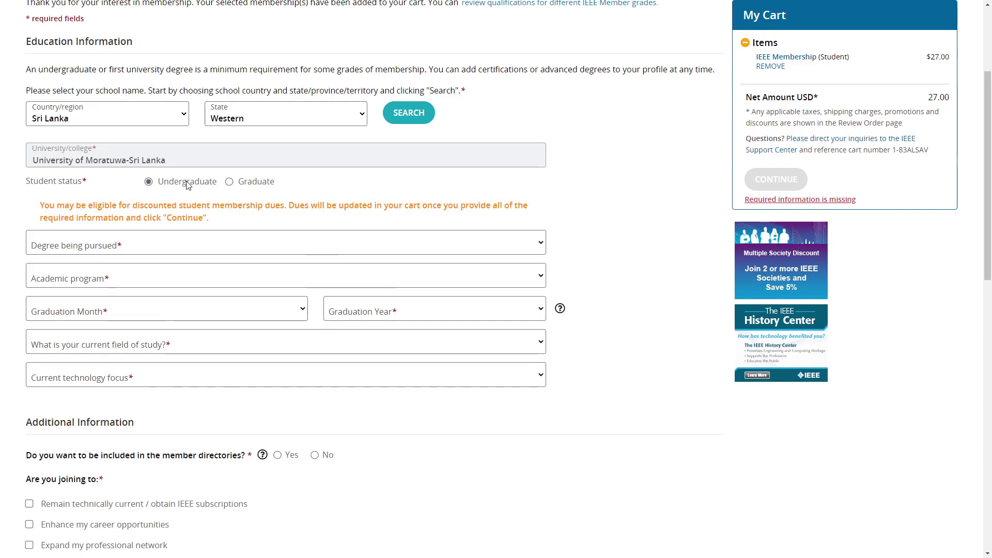
pyautogui.click(176, 247)
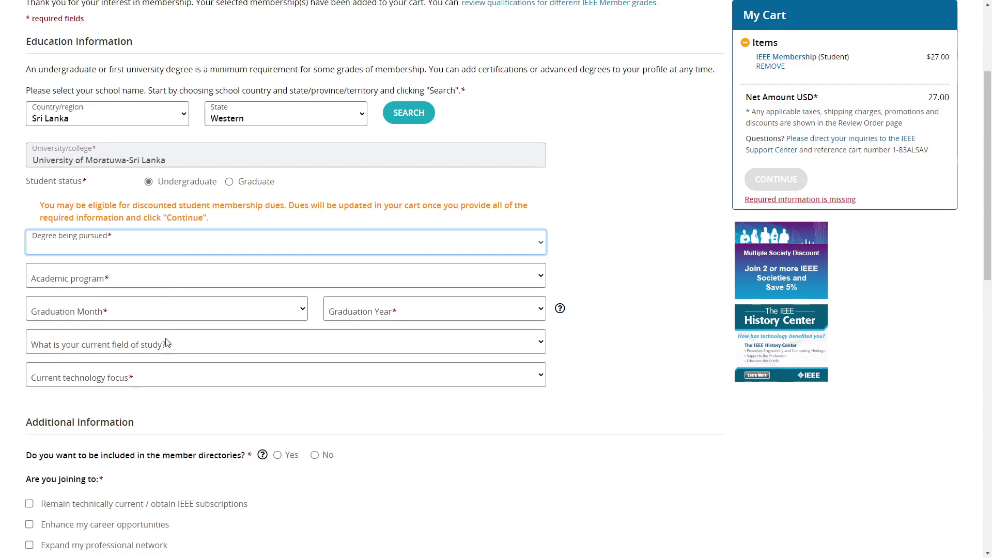
# Choose Bachelor of Engineering as the degree and Engineering as the academic program.
pyautogui.press('Down')
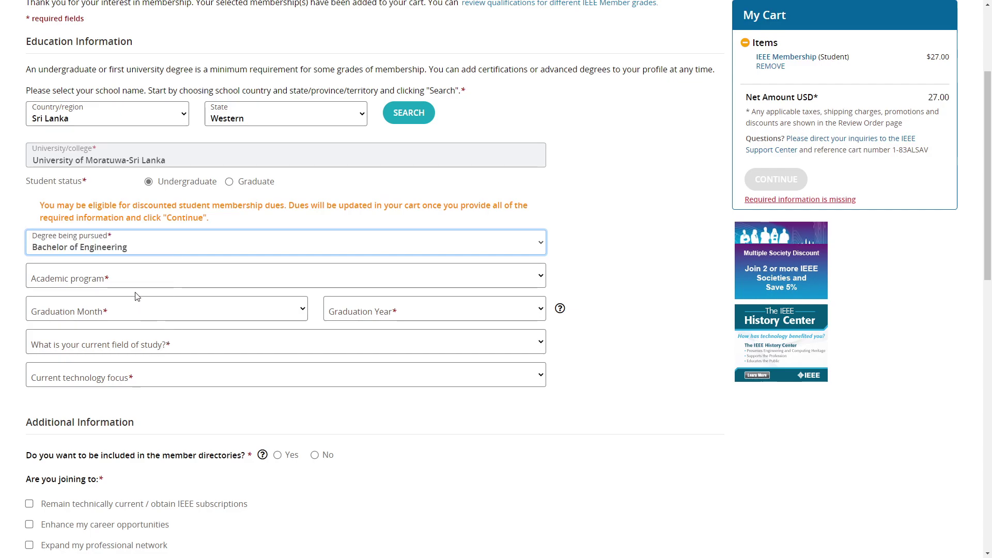
pyautogui.click(139, 281)
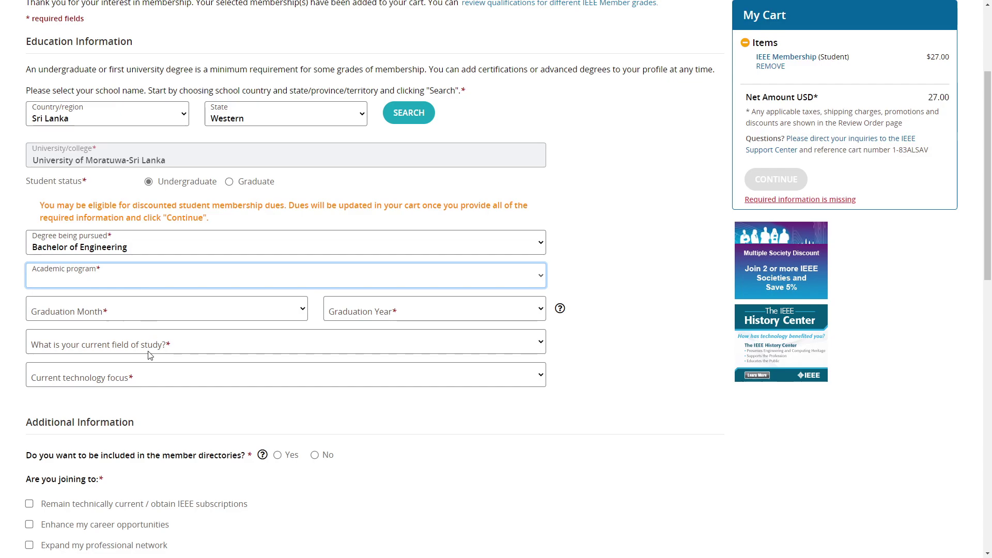
pyautogui.press('Down')
pyautogui.press('c')
pyautogui.press('Down')
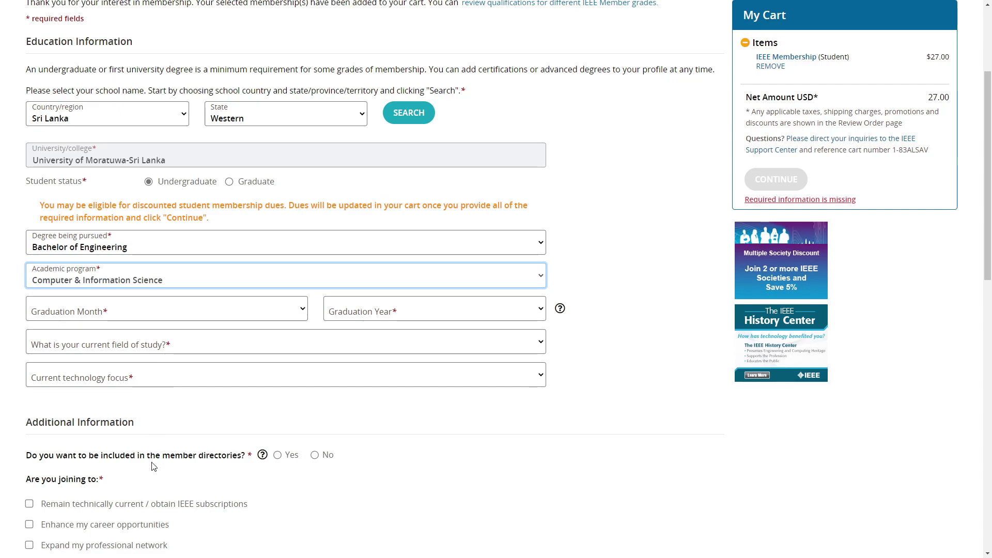
pyautogui.press('Down')
pyautogui.press('Down')
pyautogui.press('Down')
pyautogui.press('Down')
pyautogui.press('Down')
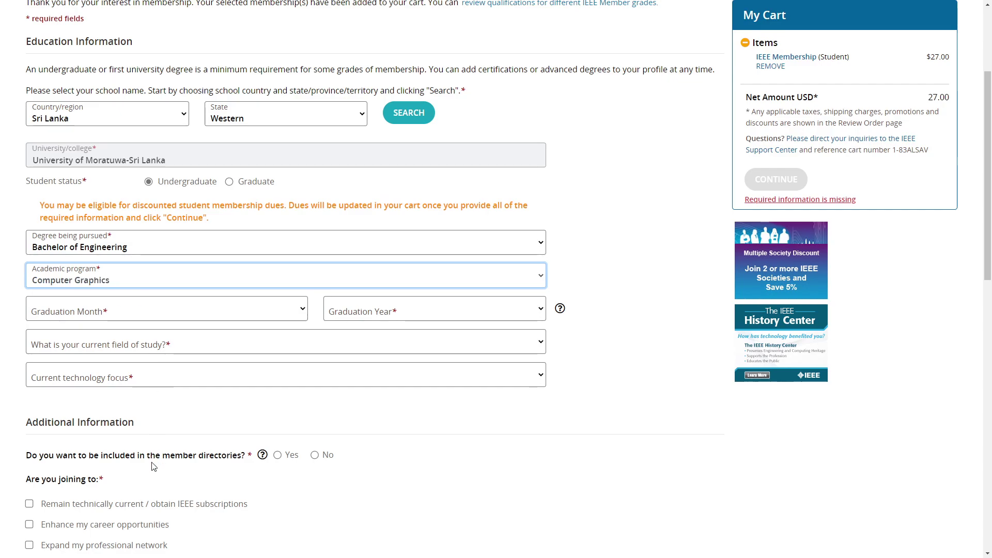
pyautogui.press('Down')
pyautogui.press('Down')
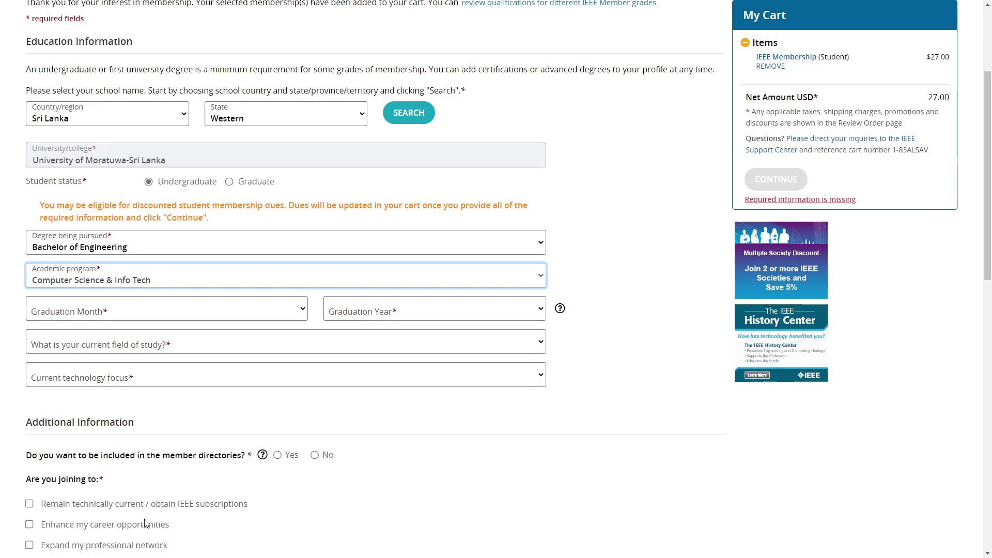
pyautogui.press('Up')
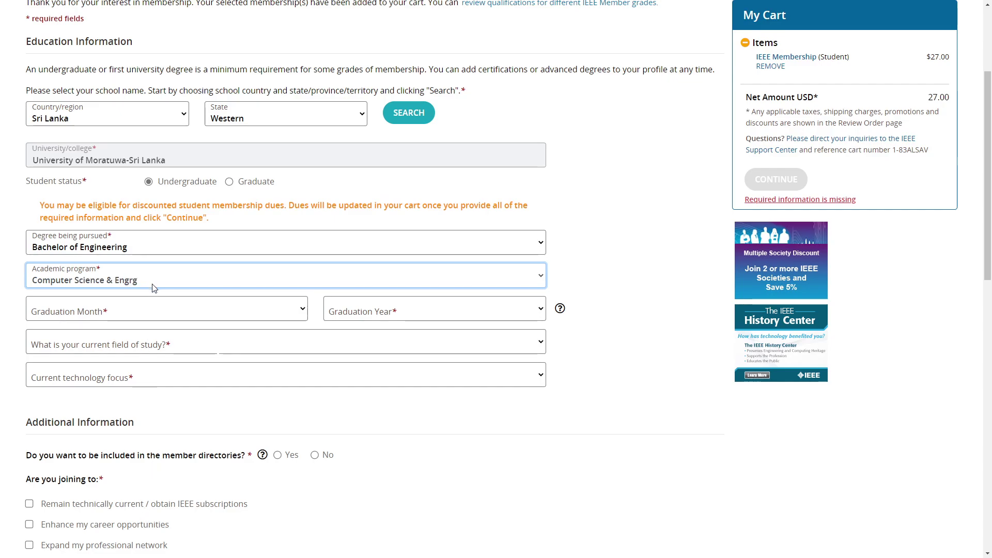
pyautogui.press('e')
pyautogui.press('Down')
pyautogui.press('Down')
pyautogui.press('Down')
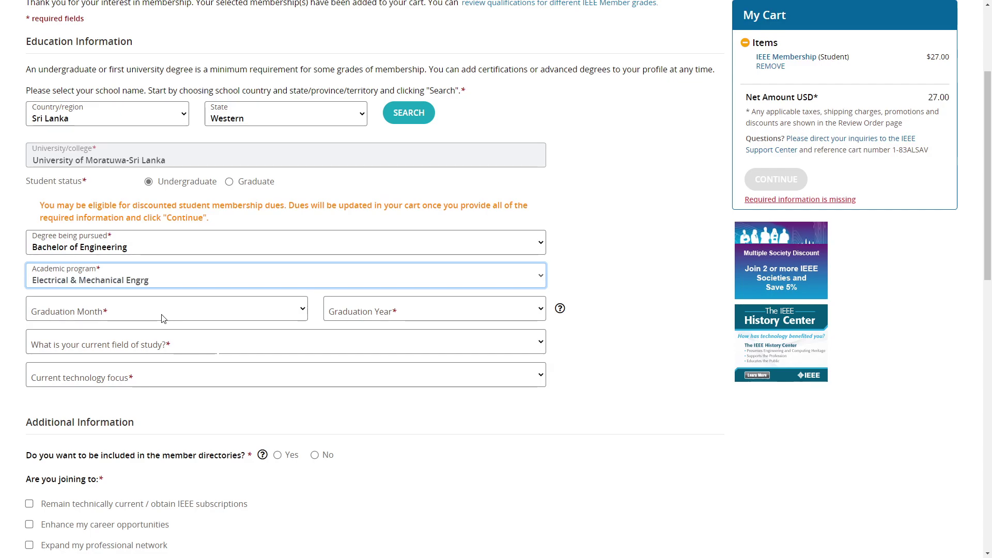
pyautogui.press('Down')
pyautogui.press('Down')
pyautogui.press('Down')
pyautogui.press('Down')
pyautogui.press('Down')
pyautogui.press('Down')
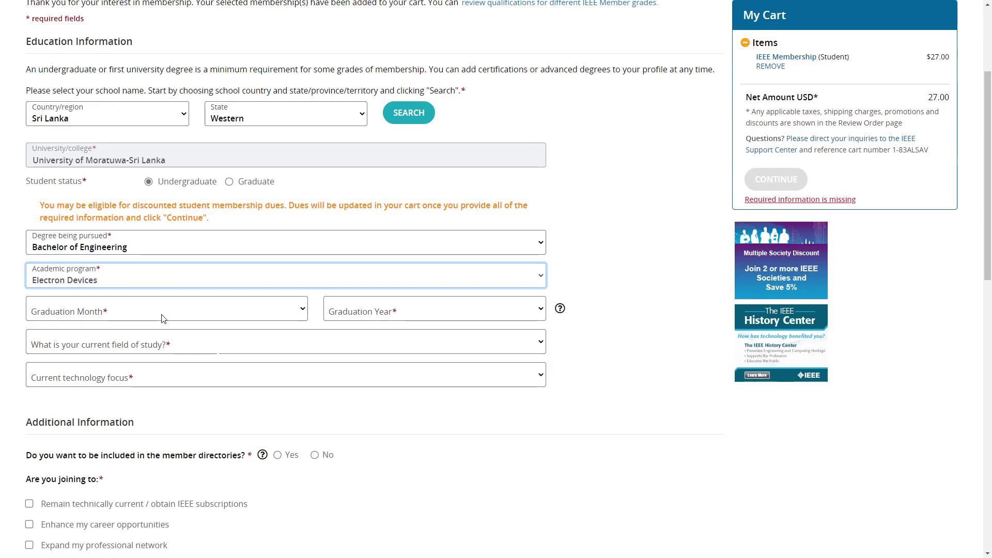
pyautogui.press('Down')
pyautogui.press('Down')
pyautogui.press('Down')
pyautogui.press('Up')
pyautogui.press('Up')
pyautogui.press('Up')
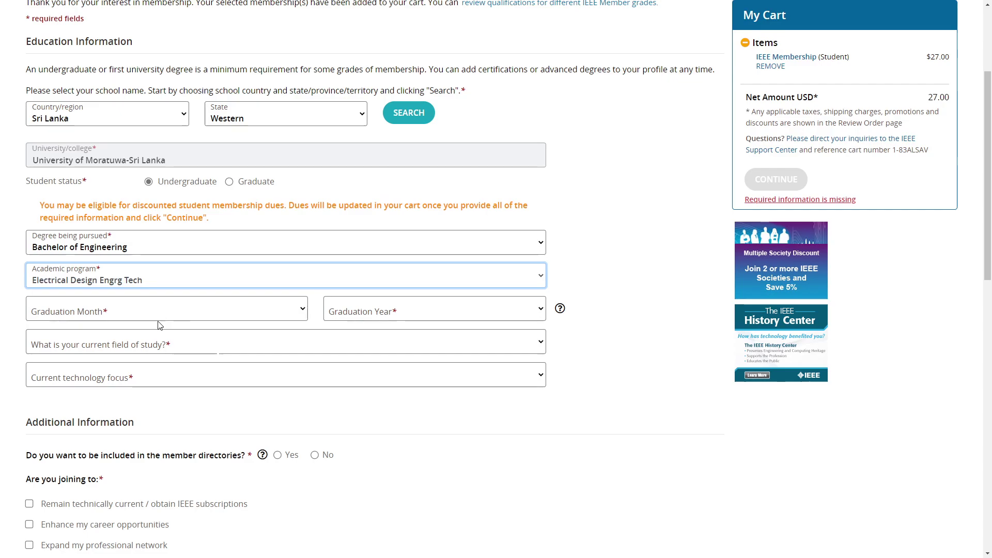
pyautogui.press('Up')
pyautogui.press('Up')
pyautogui.press('Down')
pyautogui.press('Down')
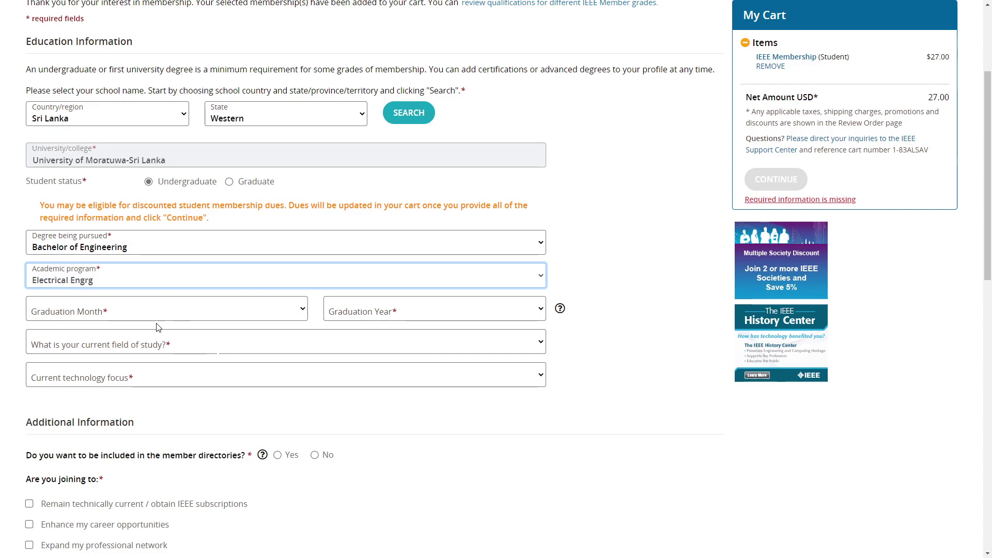
pyautogui.press('Down')
pyautogui.press('Down')
pyautogui.press('Down')
pyautogui.press('Down')
pyautogui.press('Down')
pyautogui.press('Down')
pyautogui.press('Down')
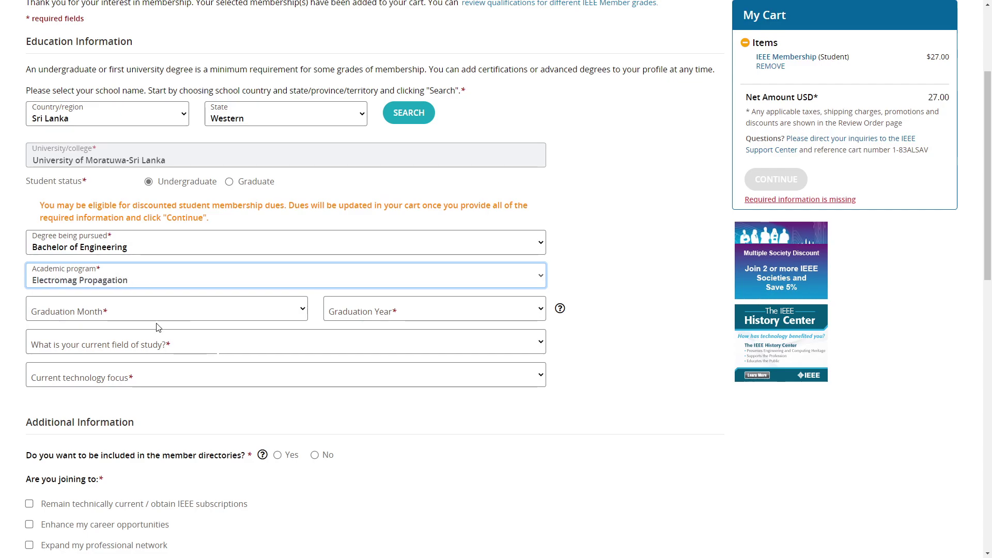
pyautogui.press('Down')
pyautogui.press('Down')
pyautogui.press('Down')
pyautogui.press('Down')
pyautogui.press('Down')
pyautogui.press('Down')
pyautogui.press('Down')
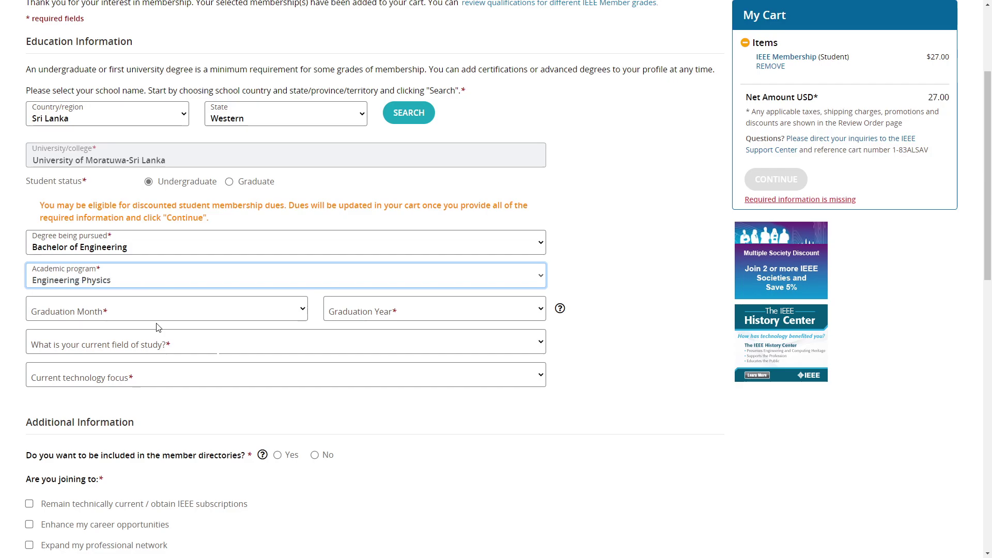
pyautogui.press('Down')
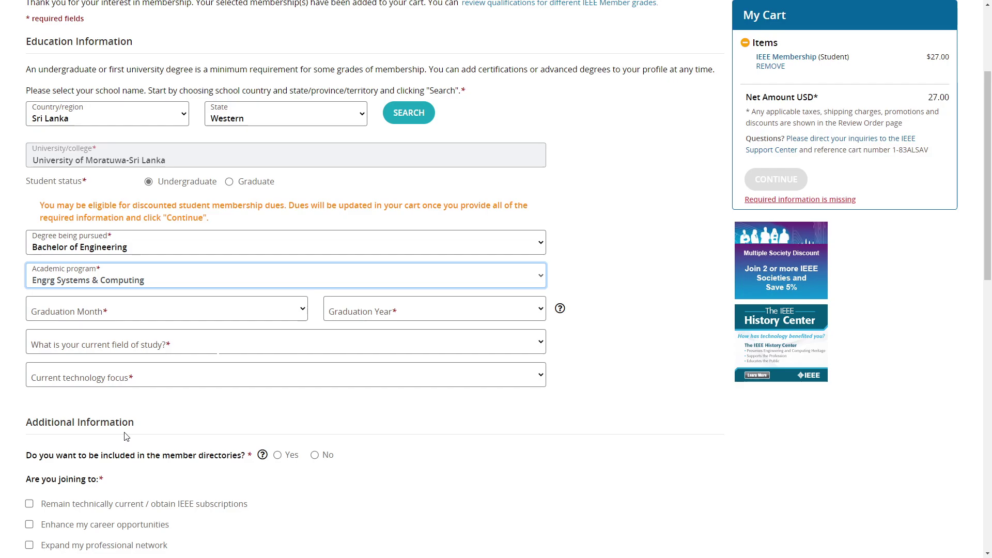
pyautogui.press('Up')
# Set graduation to August 2025 and the current field of study to Engineering.
pyautogui.click(97, 312)
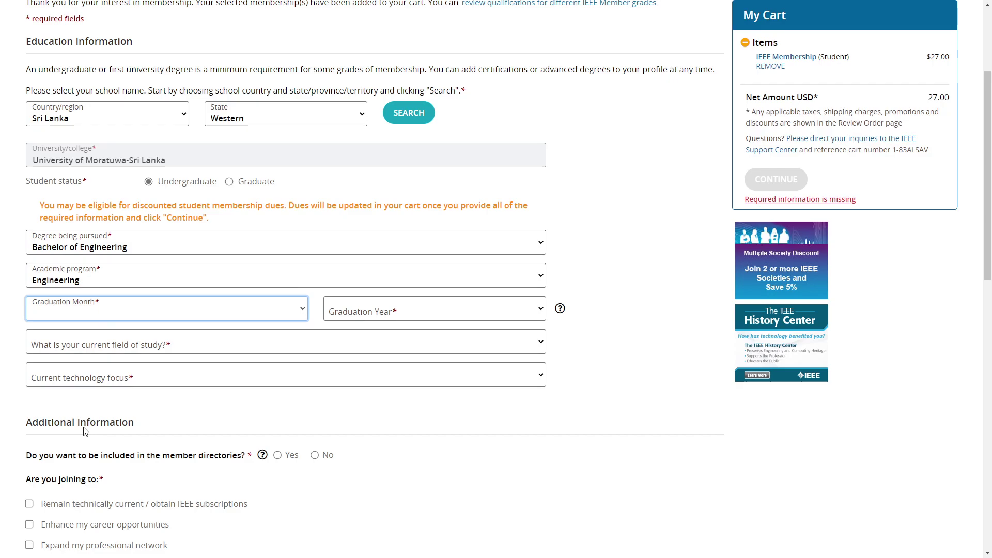
pyautogui.press('a')
pyautogui.press('a')
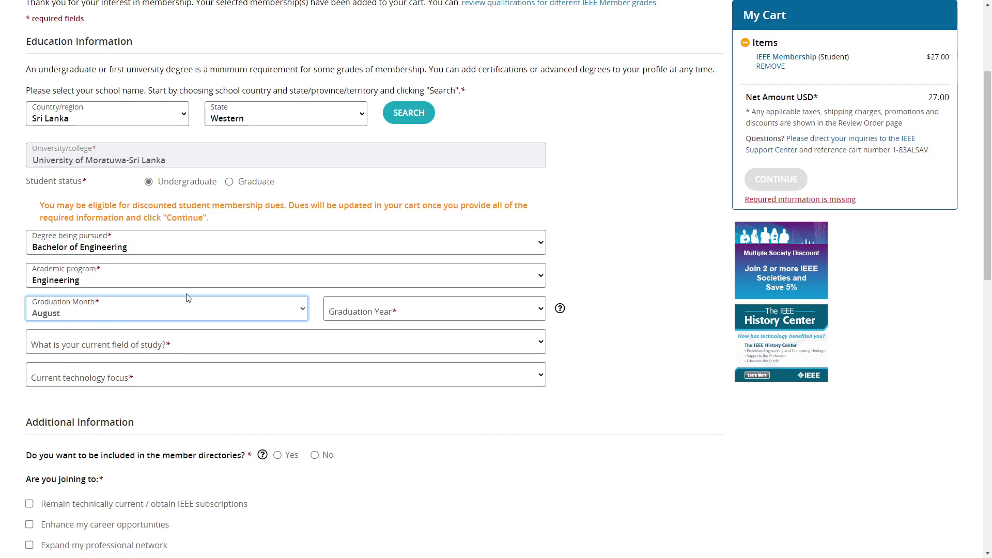
pyautogui.click(372, 310)
pyautogui.write('2025')
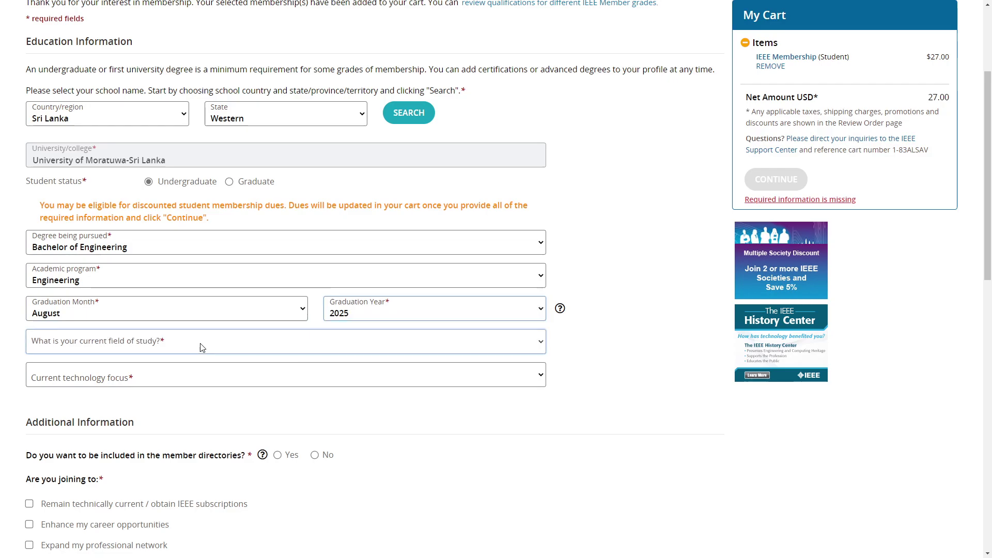
pyautogui.click(201, 346)
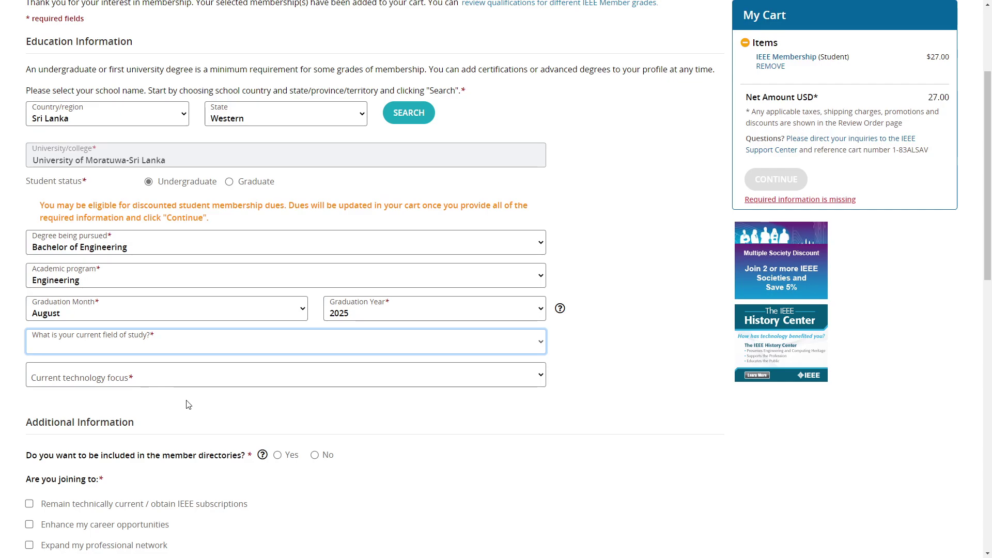
pyautogui.write('eering')
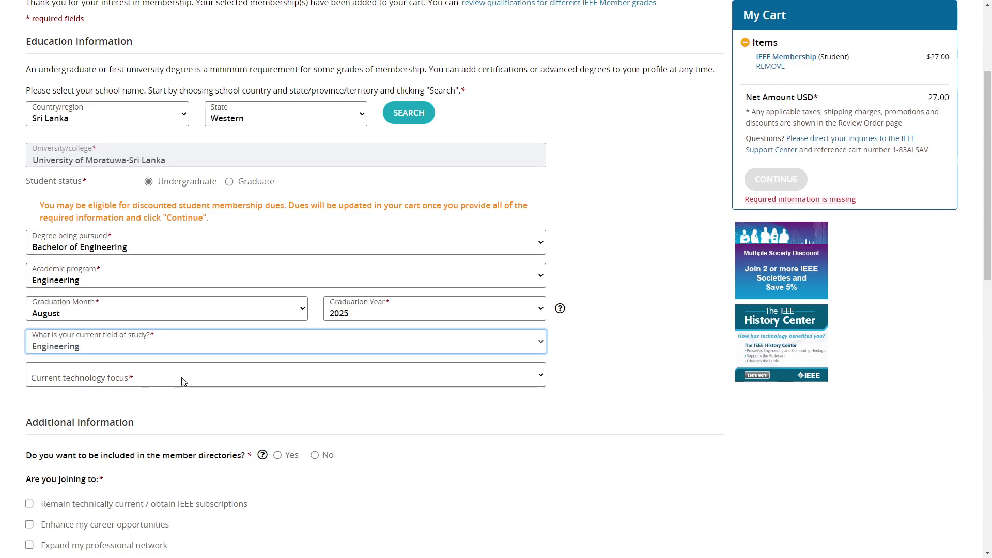
pyautogui.click(179, 378)
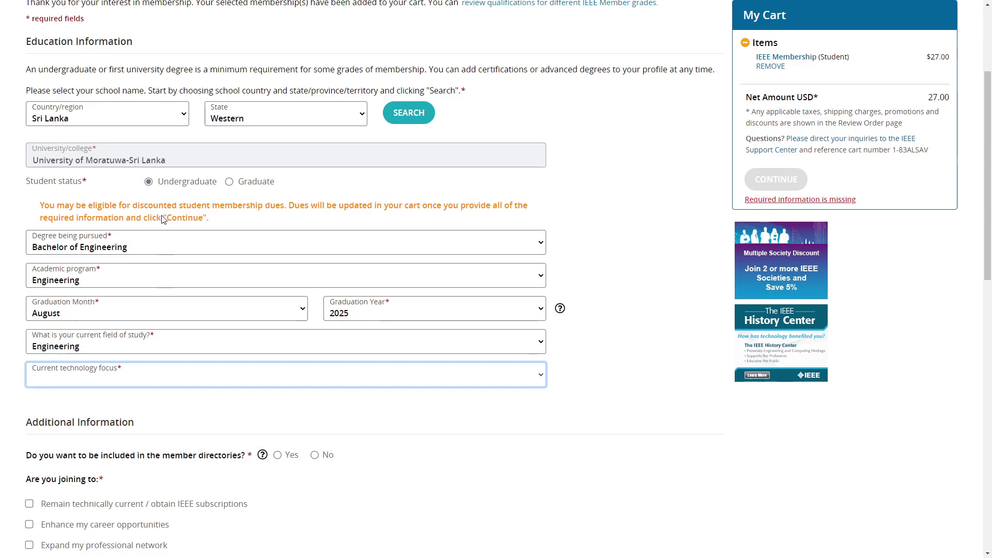
pyautogui.write('cessing (Hardware/Software')
pyautogui.scroll(-2, 163, 220)
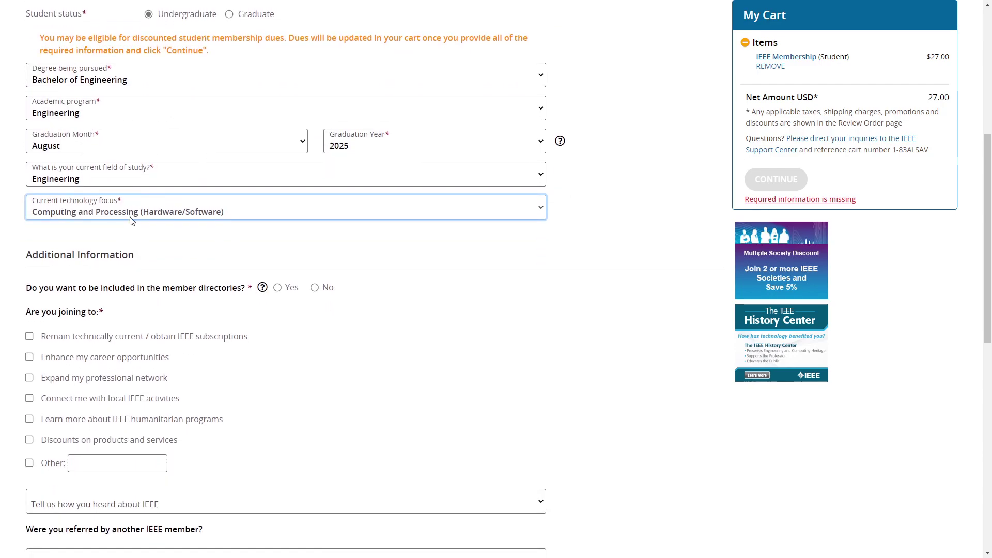
pyautogui.scroll(-1, 140, 209)
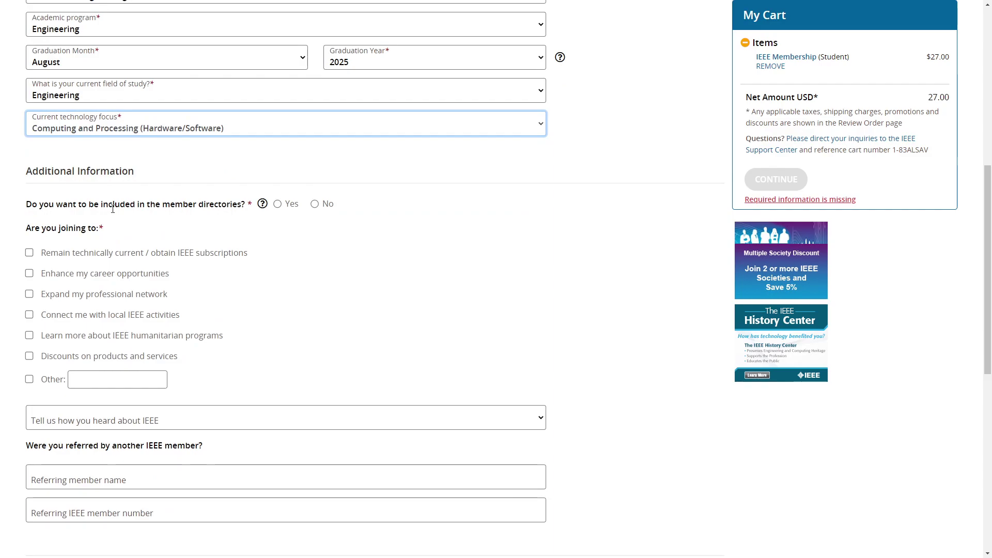
# Join the member directories; tick staying current, career, networking and local-activity reasons, not humanitarian.
pyautogui.click(277, 203)
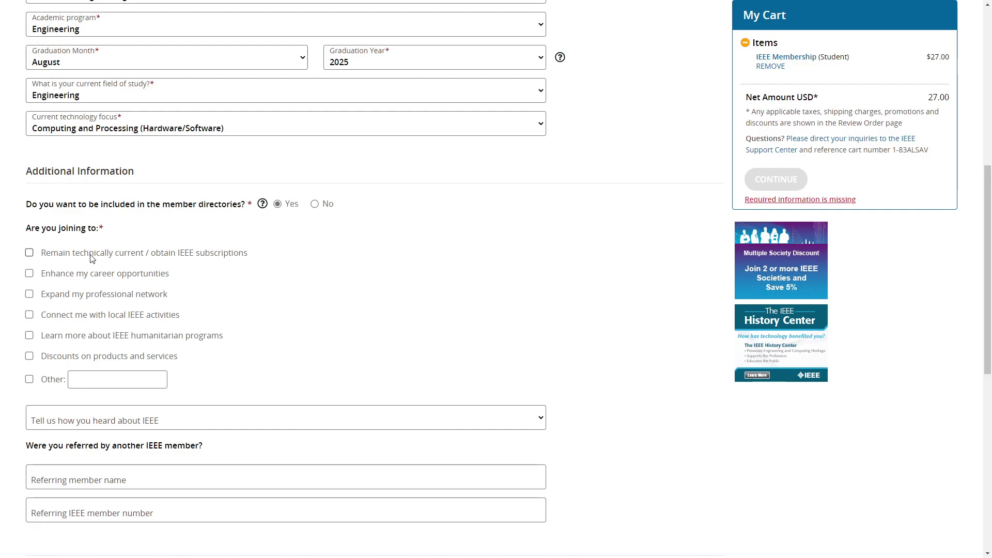
pyautogui.click(91, 258)
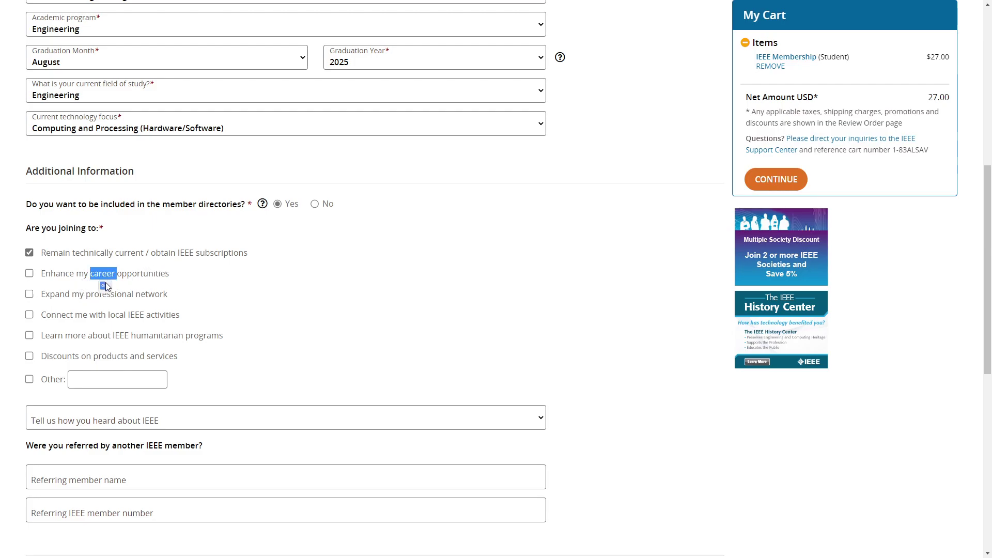
pyautogui.click(79, 272)
pyautogui.click(35, 295)
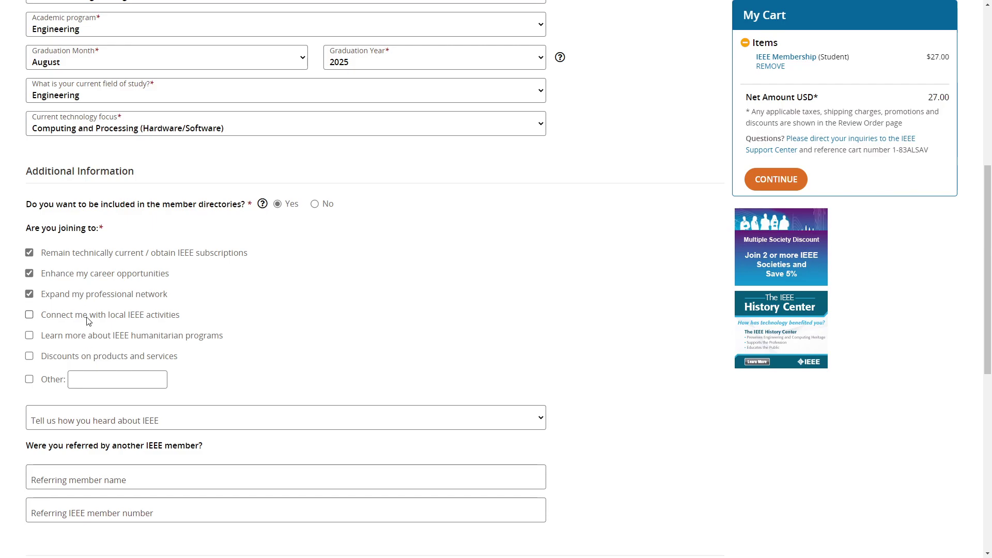
pyautogui.click(88, 319)
pyautogui.click(89, 339)
pyautogui.scroll(-2, 64, 338)
pyautogui.scroll(-2, 67, 236)
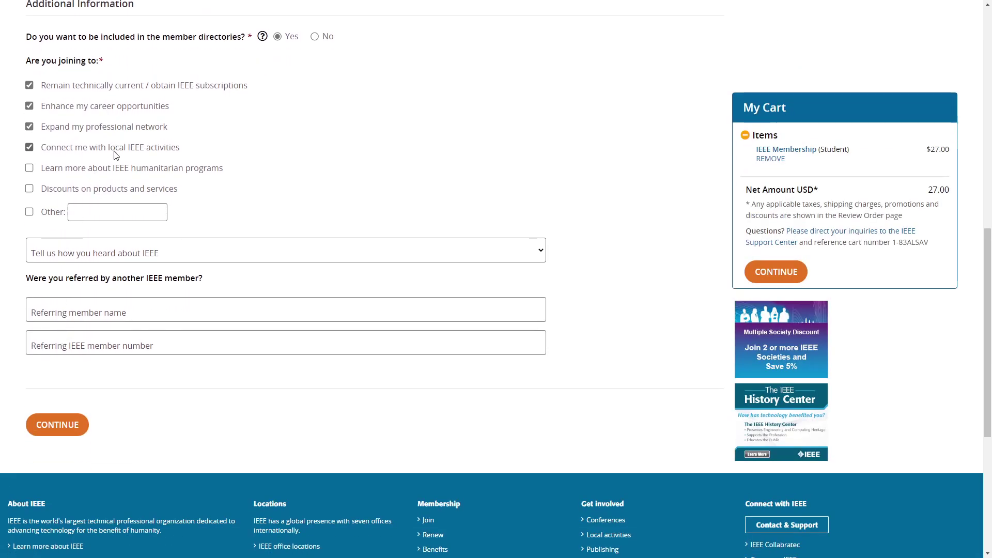
# Choose Friend/colleague as the referral source and enter the referring member's name and number.
pyautogui.click(144, 254)
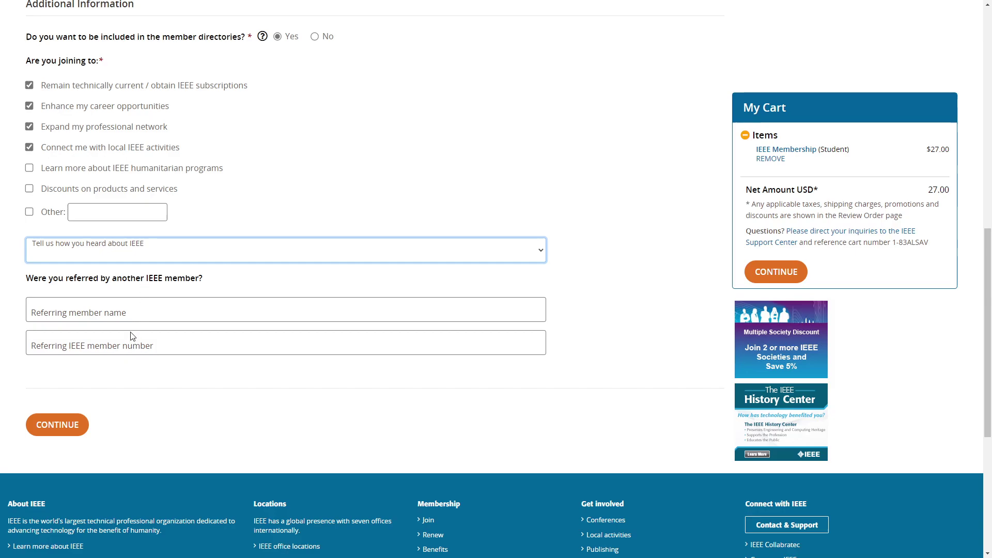
pyautogui.press('Down')
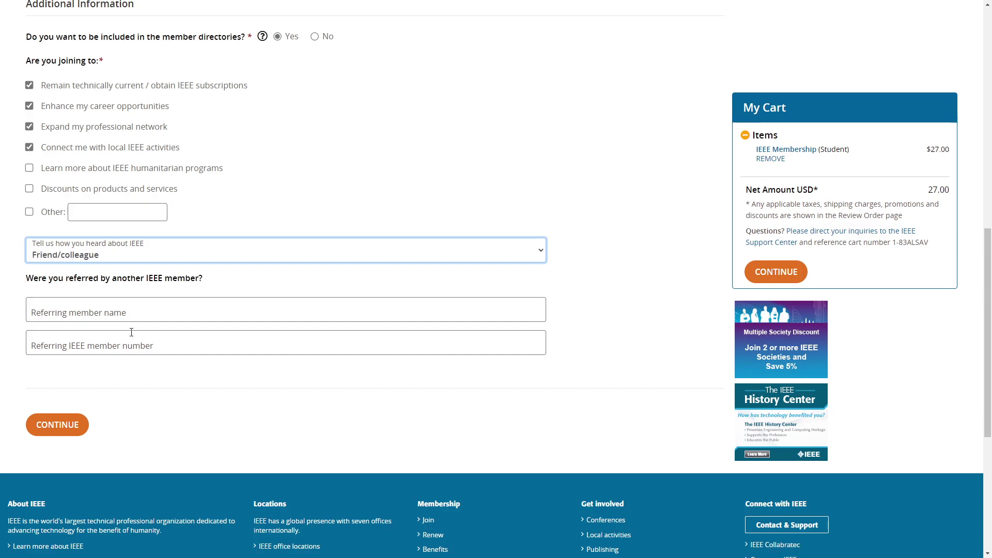
pyautogui.click(227, 309)
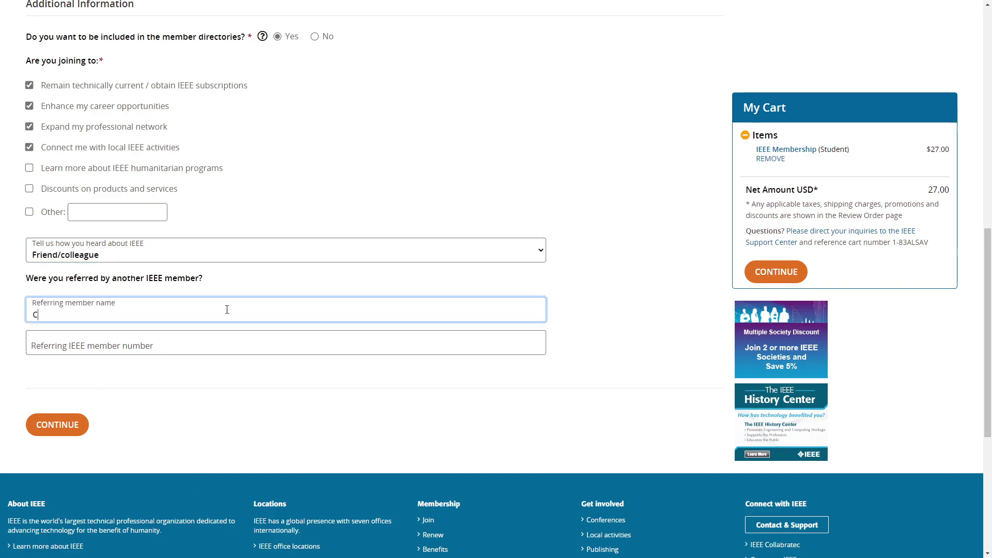
pyautogui.click(336, 473)
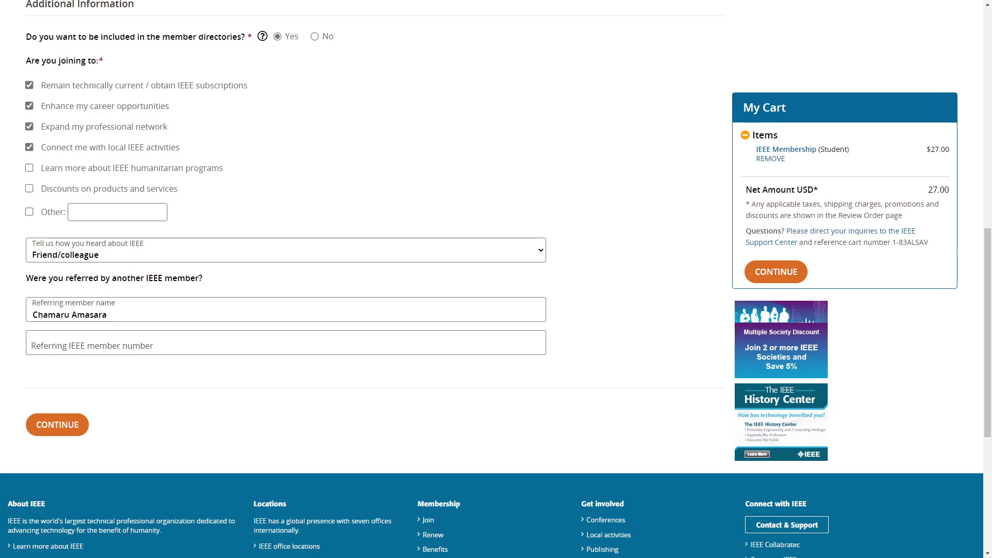
pyautogui.click(136, 314)
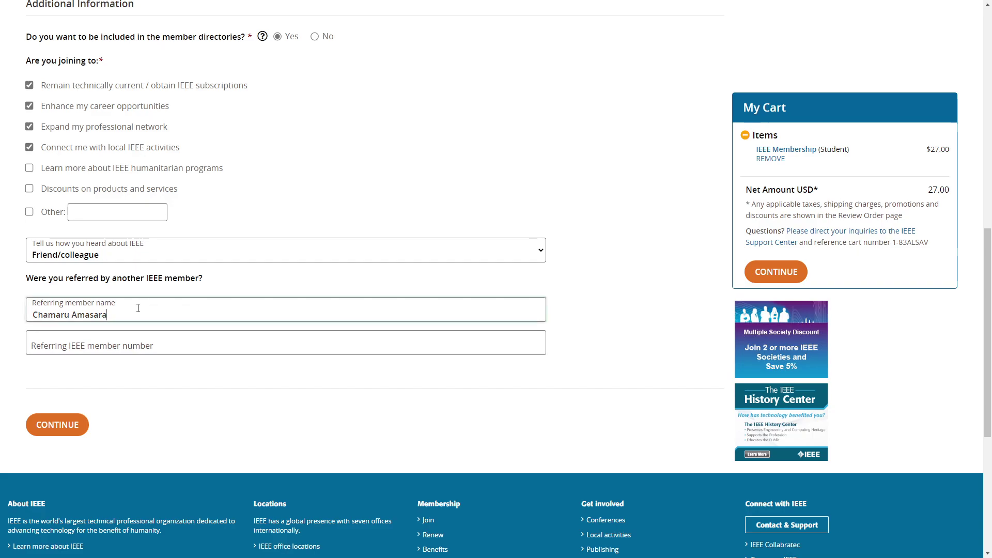
pyautogui.doubleClick(70, 314)
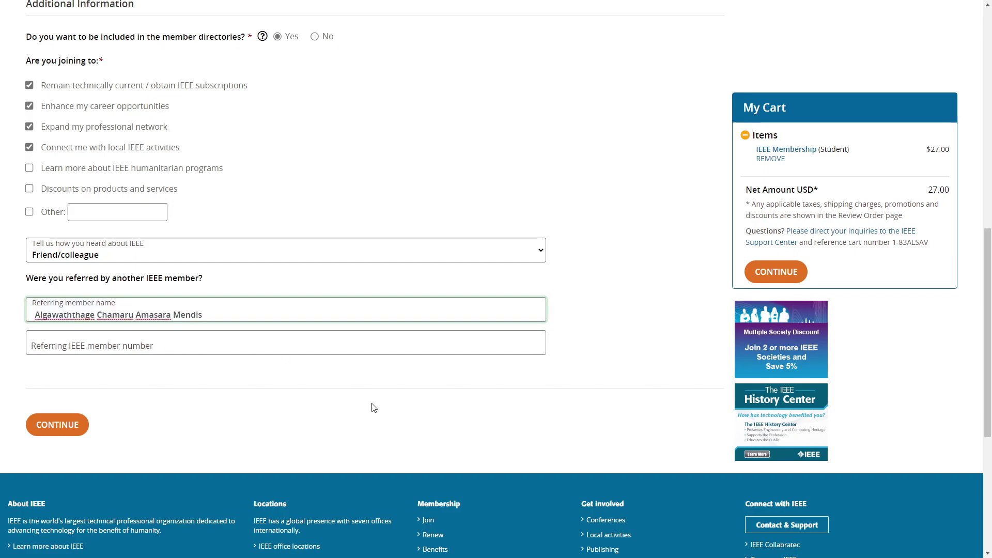
pyautogui.click(371, 409)
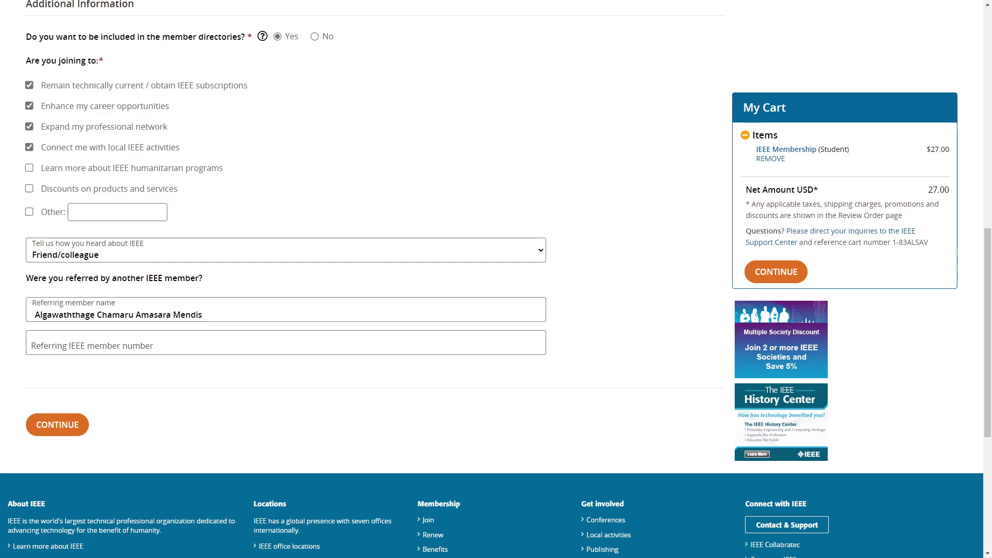
pyautogui.click(219, 341)
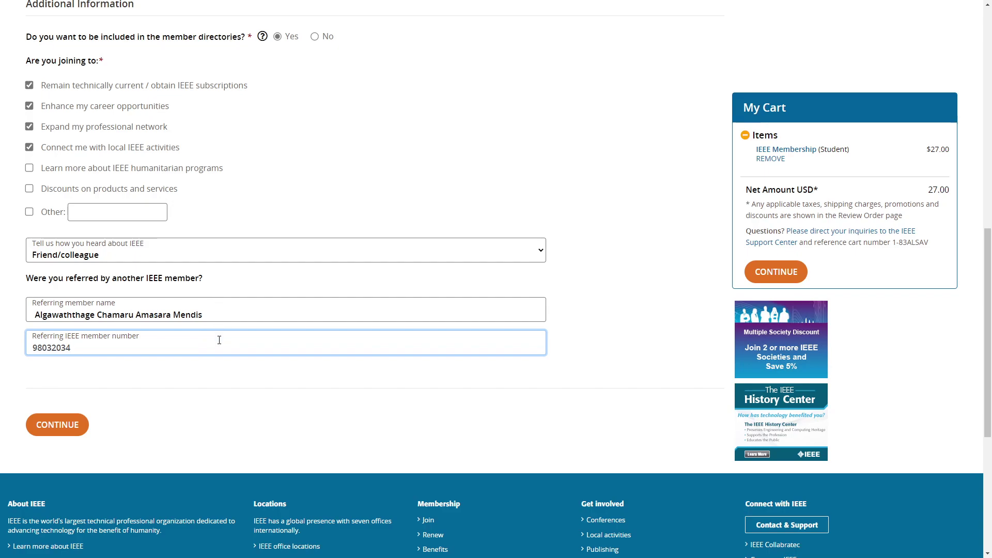
pyautogui.click(310, 380)
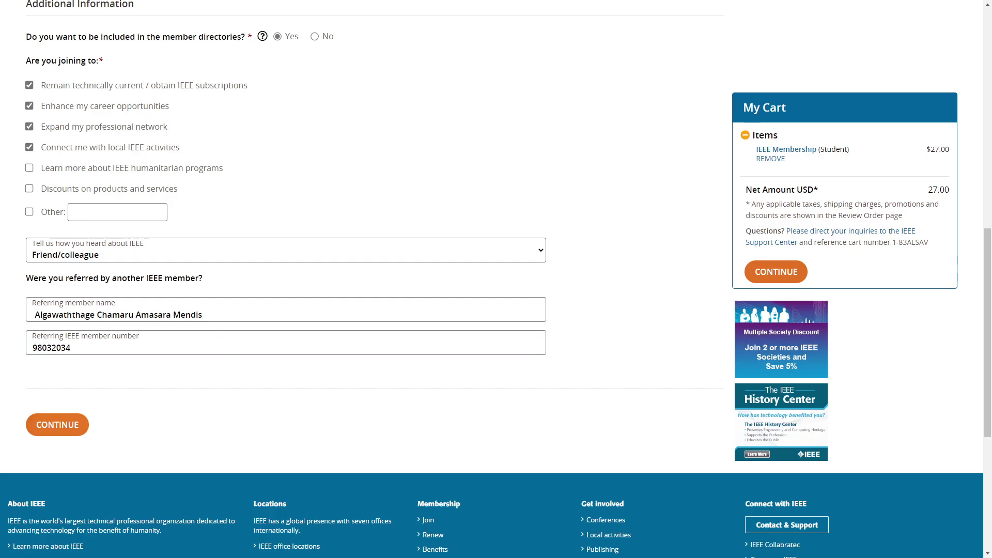
# Save the Profile Summary and advance to the Catalog, with only the $14 student membership in the cart.
pyautogui.click(58, 423)
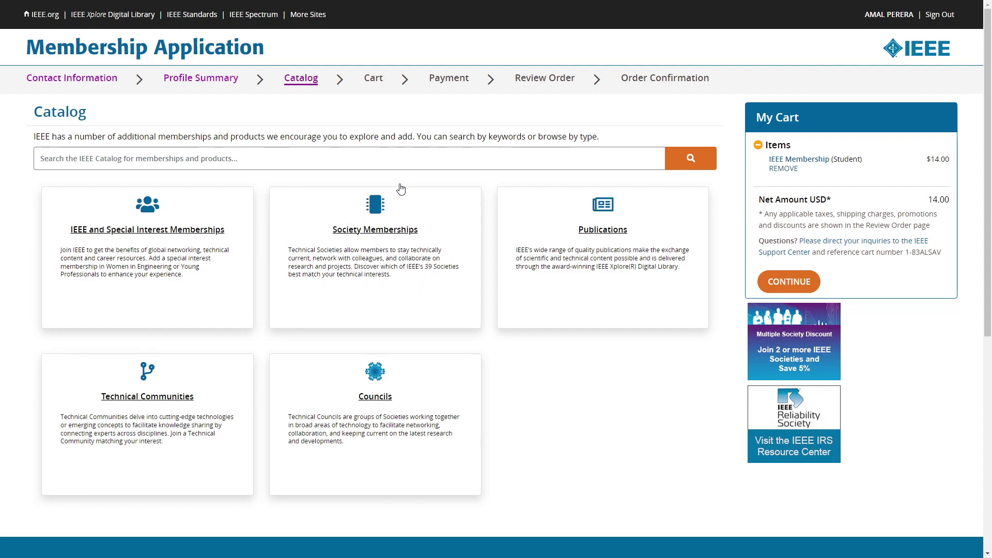
# Advance to the Cart and expand the $14 membership's Potentials and Spectrum media options.
pyautogui.click(786, 284)
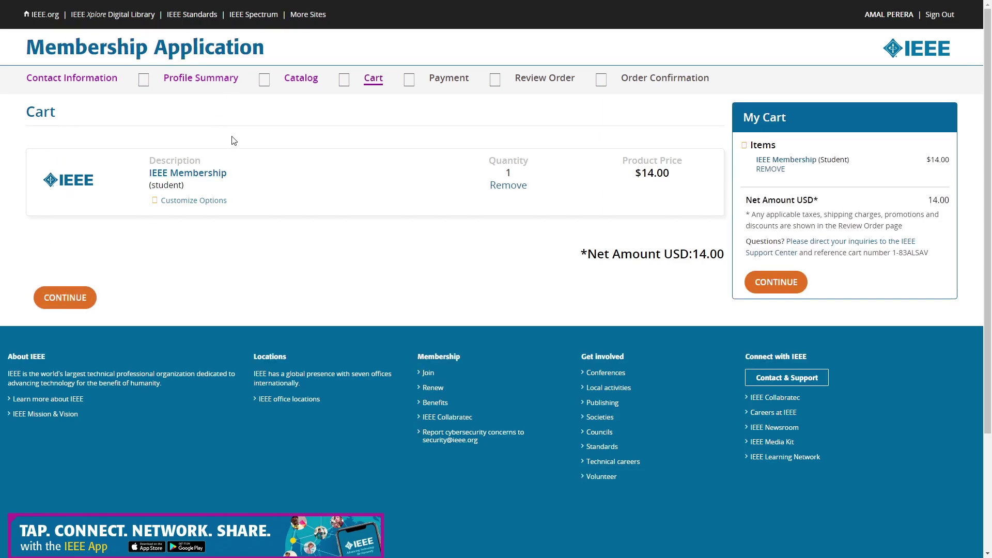
pyautogui.click(187, 200)
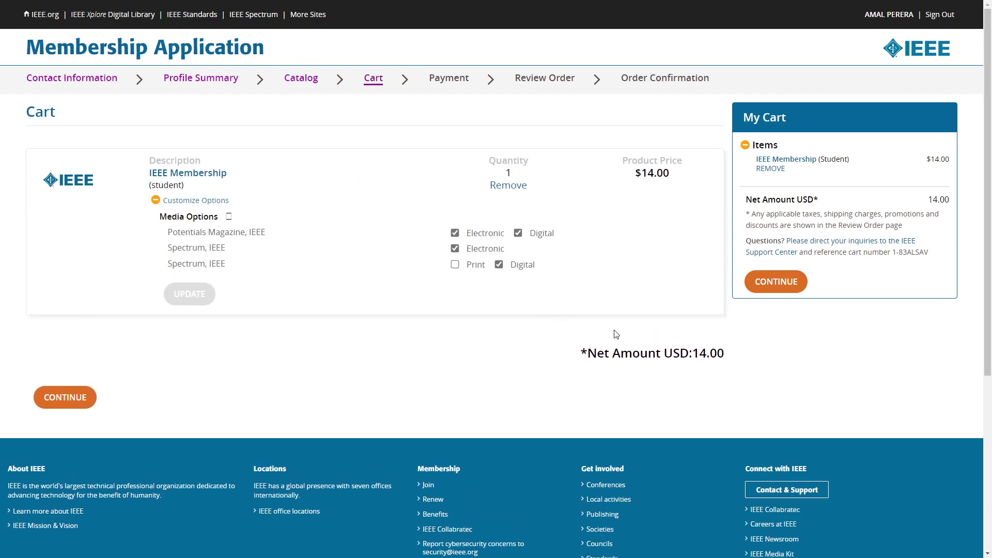
# Reach the Payment step and settle on PayPal for the $14 membership after briefly trying new card.
pyautogui.click(775, 281)
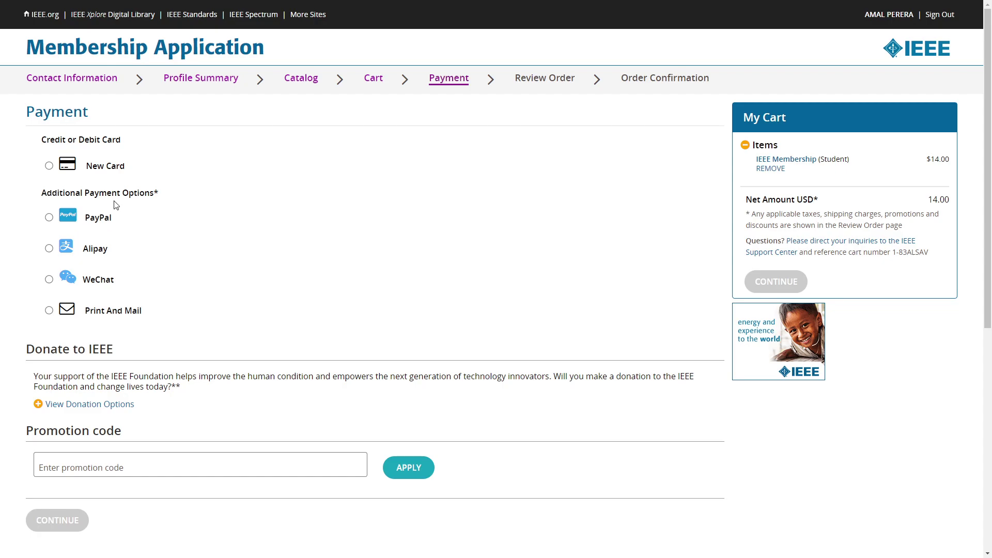
pyautogui.click(99, 218)
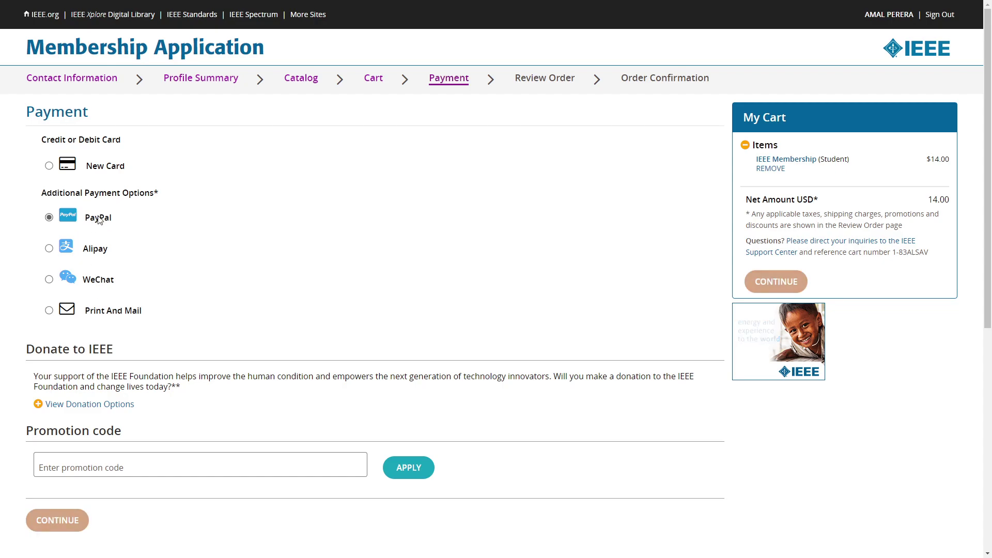
pyautogui.click(99, 166)
pyautogui.scroll(-3, 99, 256)
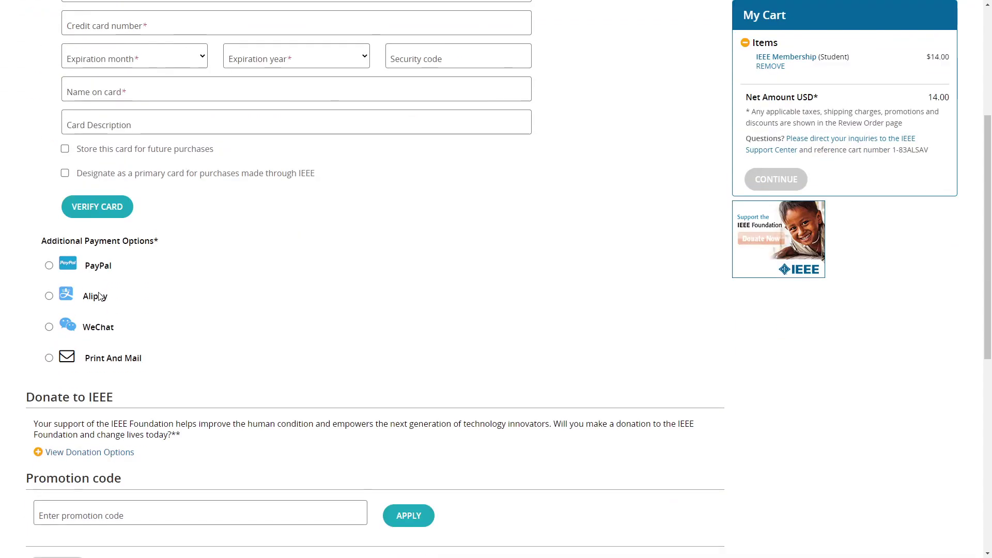
pyautogui.click(98, 265)
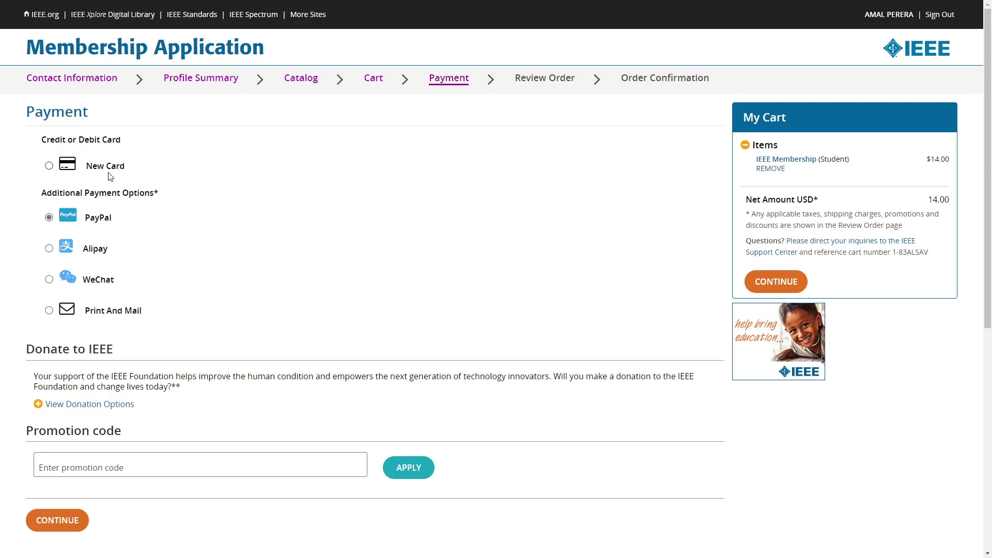
pyautogui.click(49, 166)
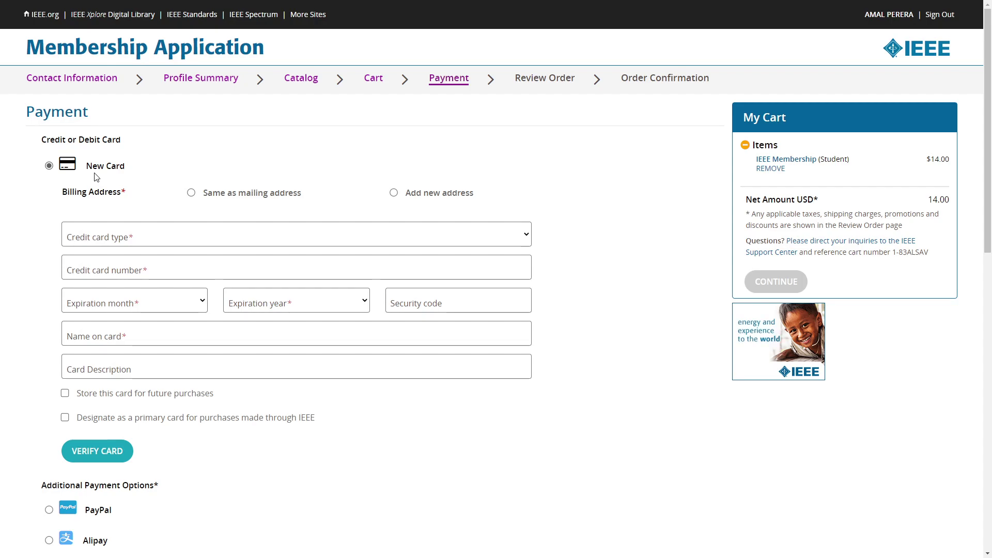
pyautogui.scroll(-2, 95, 175)
pyautogui.scroll(2, 96, 176)
pyautogui.scroll(-2, 95, 176)
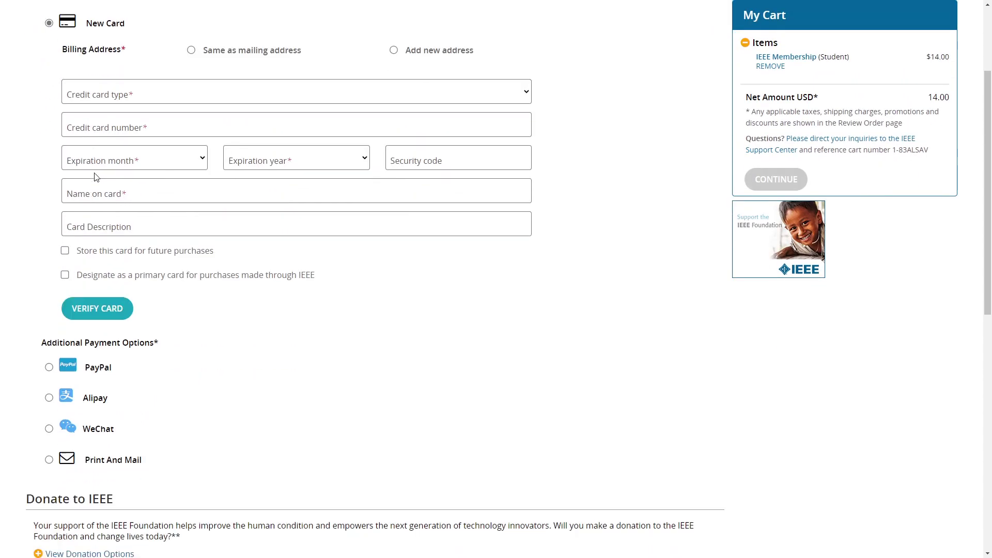
pyautogui.scroll(-1, 96, 176)
pyautogui.scroll(3, 95, 176)
pyautogui.scroll(-3, 95, 176)
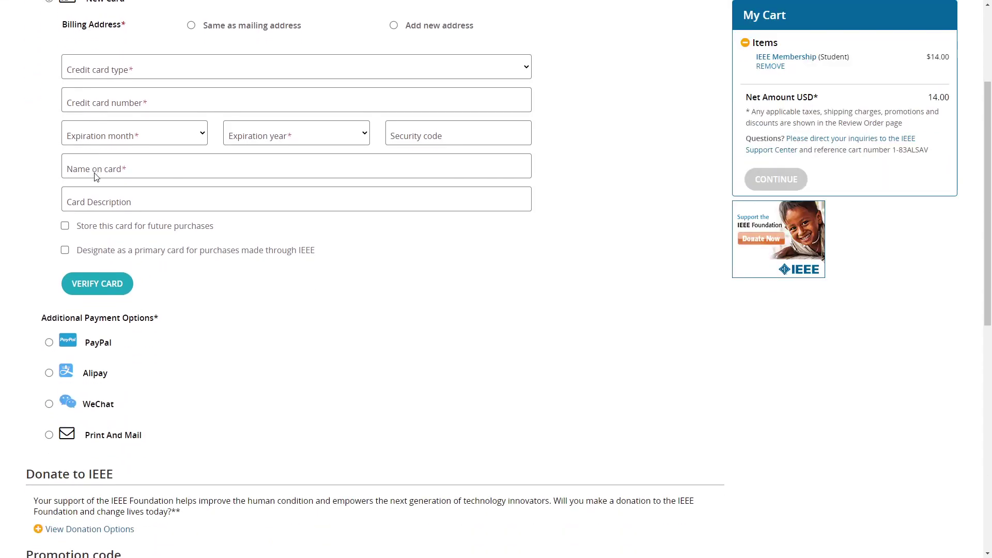
pyautogui.scroll(-2, 96, 176)
pyautogui.scroll(5, 95, 176)
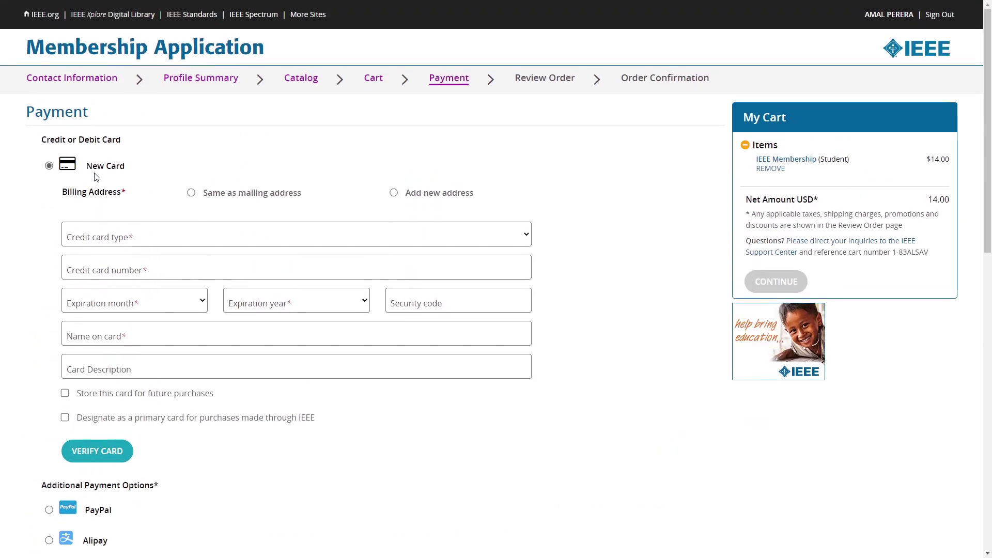
pyautogui.scroll(-3, 95, 176)
pyautogui.scroll(-1, 95, 176)
pyautogui.scroll(5, 96, 175)
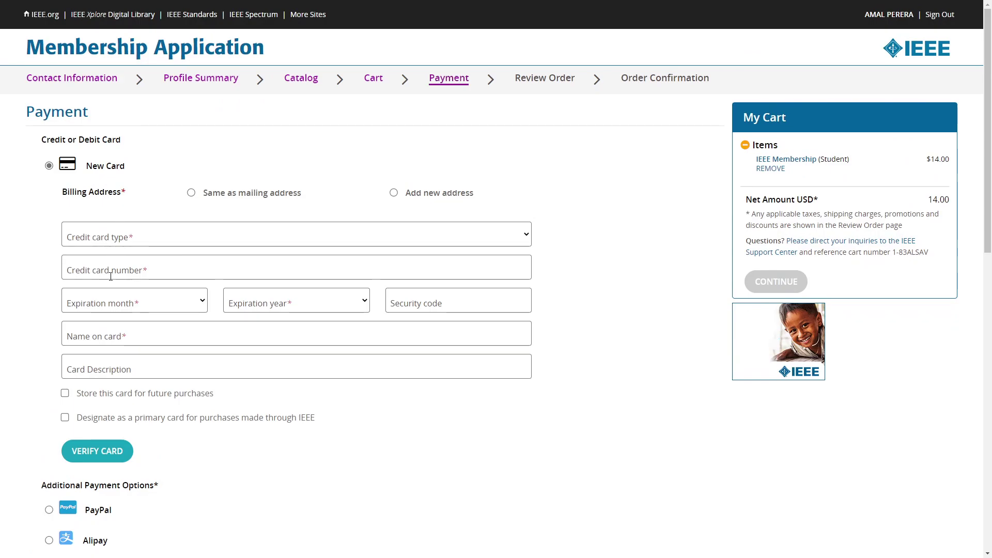
pyautogui.scroll(-3, 111, 276)
pyautogui.scroll(-2, 111, 276)
pyautogui.click(107, 257)
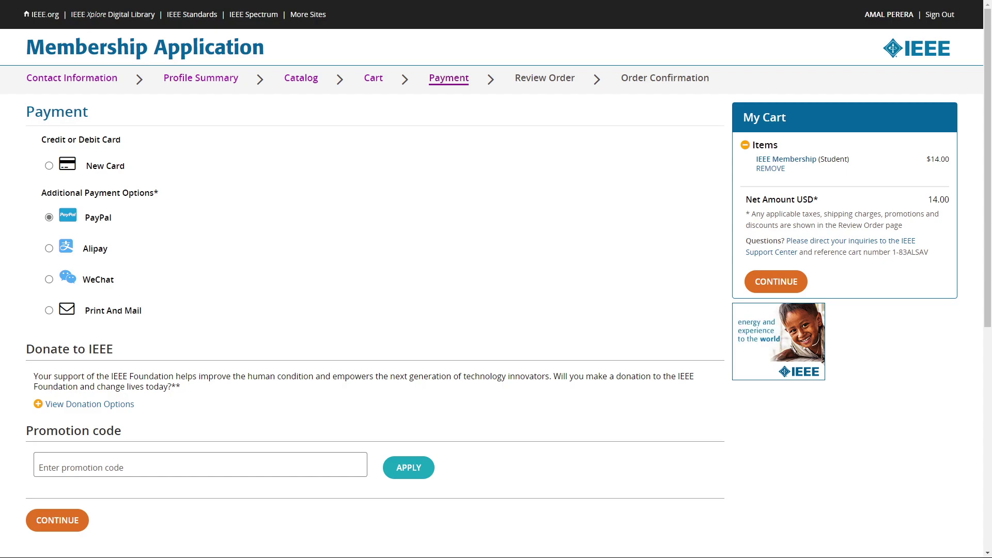
# Advance to Review Order, tick both terms agreements and close the Terms of Membership dialog.
pyautogui.click(776, 281)
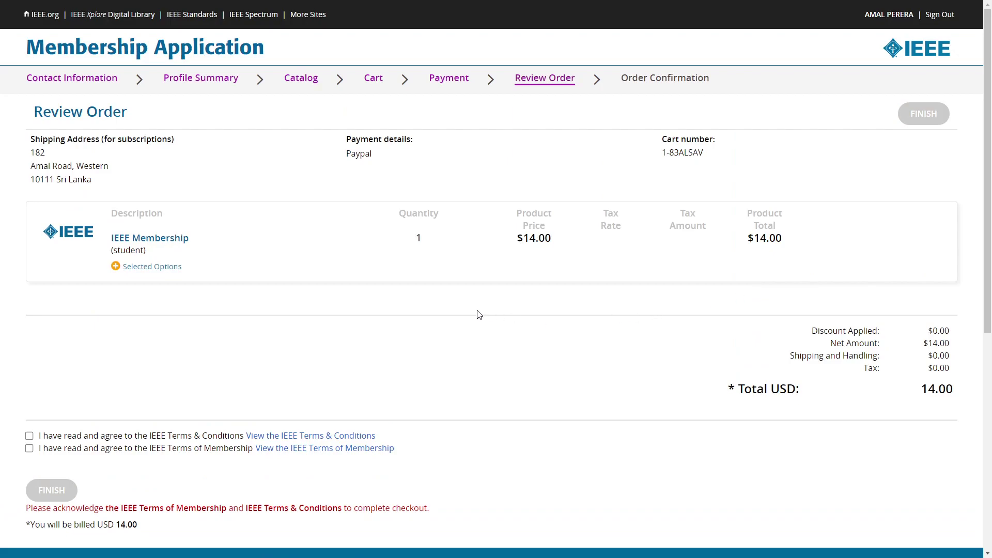
pyautogui.click(29, 435)
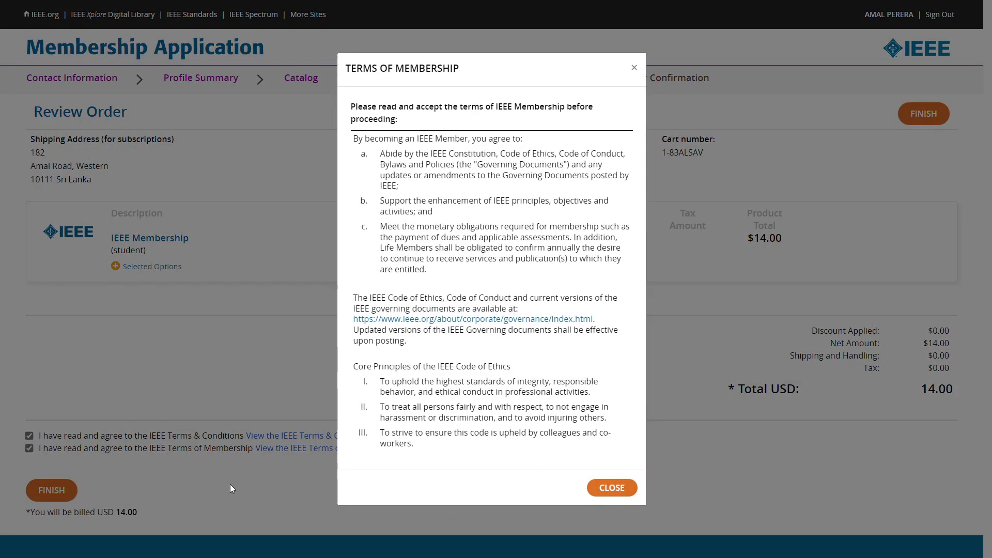
pyautogui.click(612, 487)
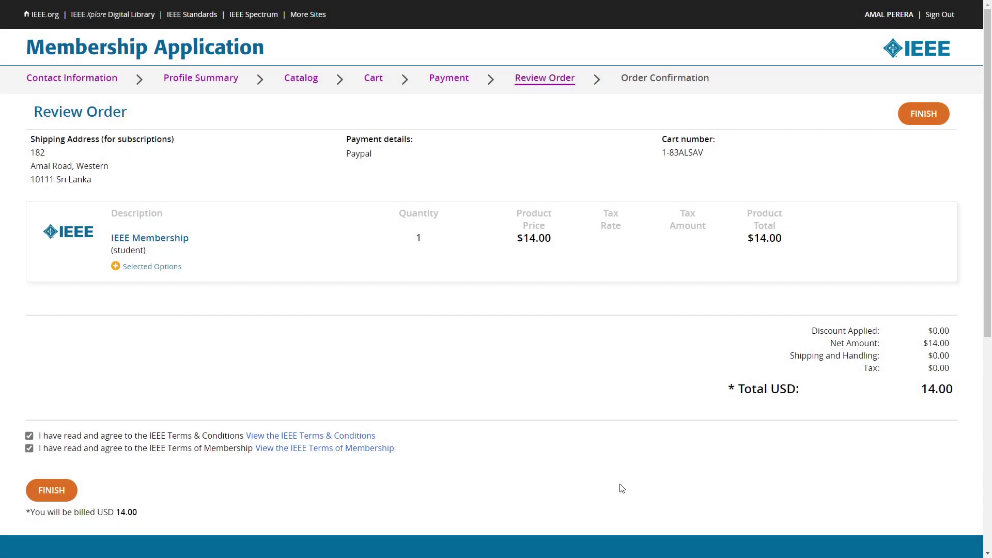